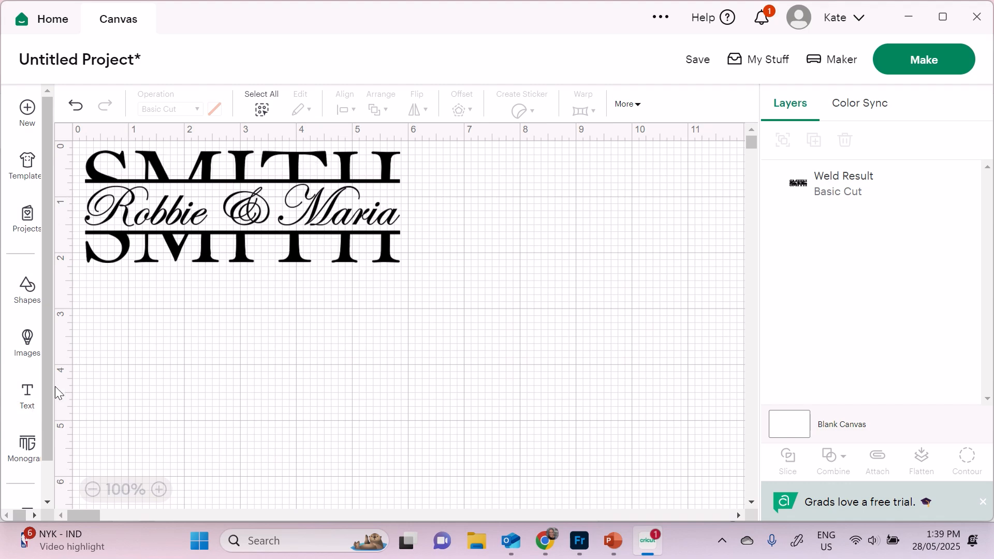
left_click(29, 400)
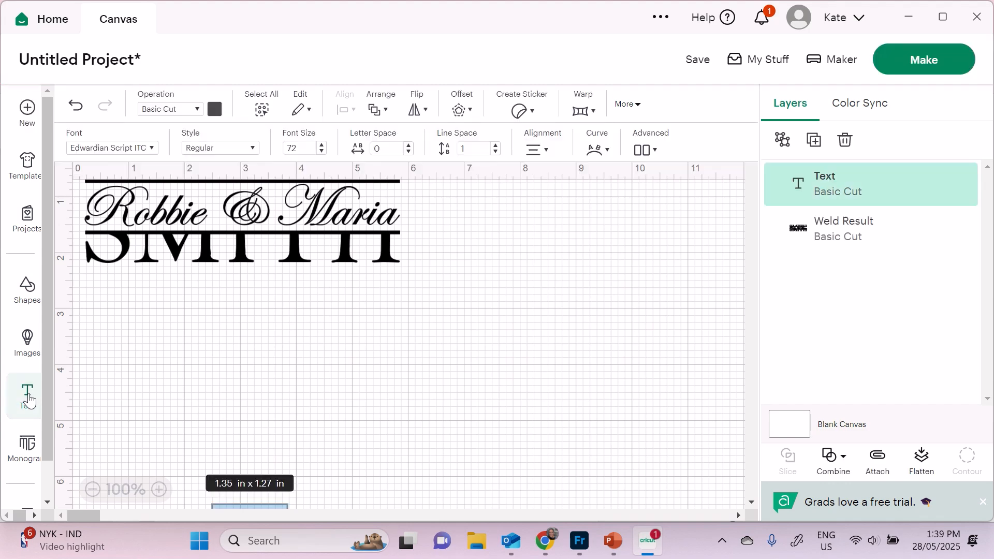
- Replace the placeholder text with SMITH and move it below the existing design
scroll(264, 461, "down", 3)
left_click_drag(264, 461, 264, 284)
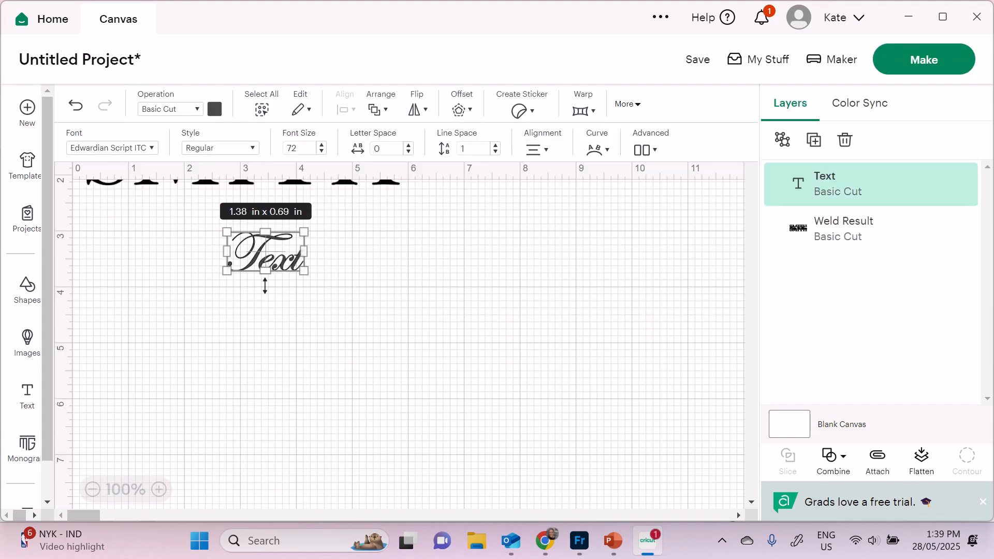
scroll(264, 284, "up", 2)
double_click(270, 336)
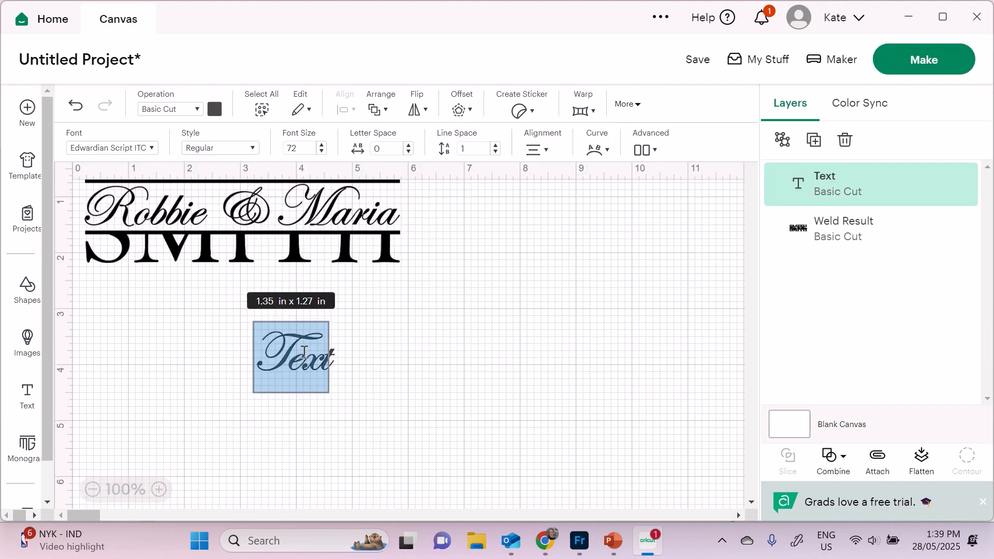
type("SMITH")
left_click(548, 326)
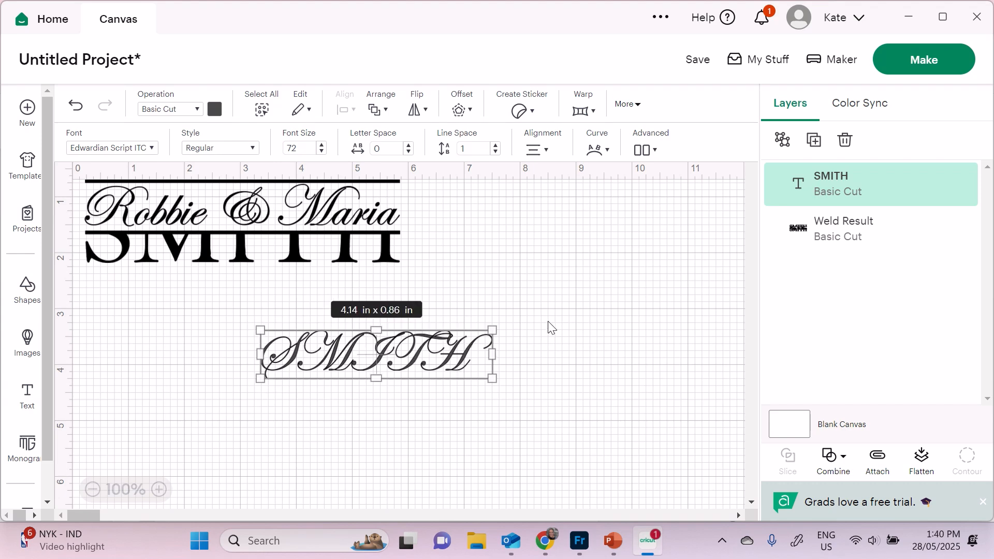
left_click_drag(438, 349, 537, 378)
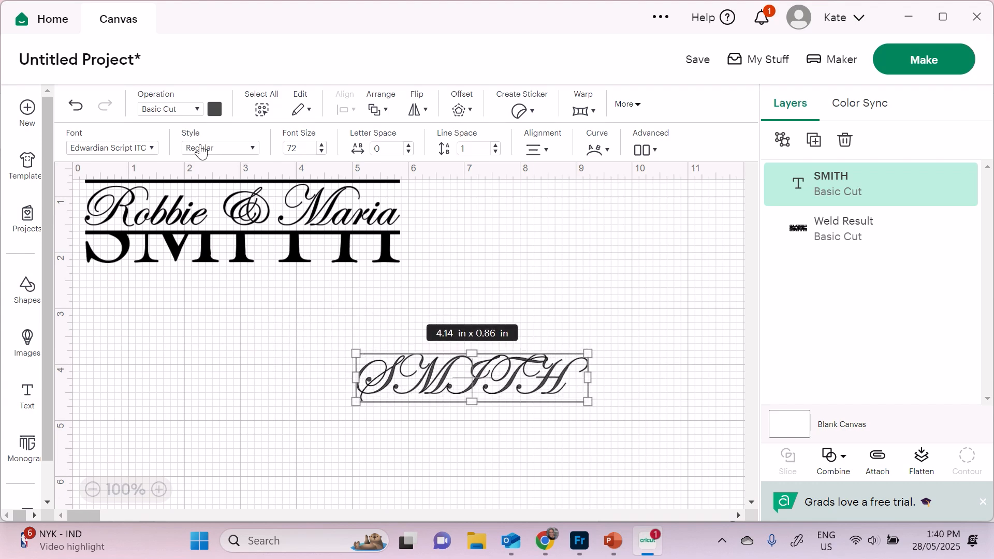
- Change SMITH's font to Bell MT and shift it left
left_click(135, 147)
key("ctrl+a")
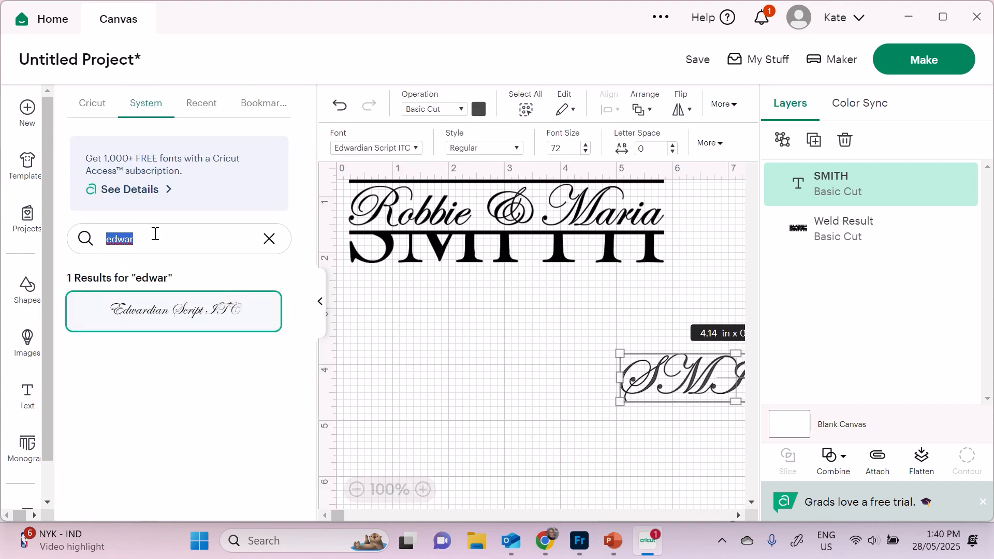
type("bell")
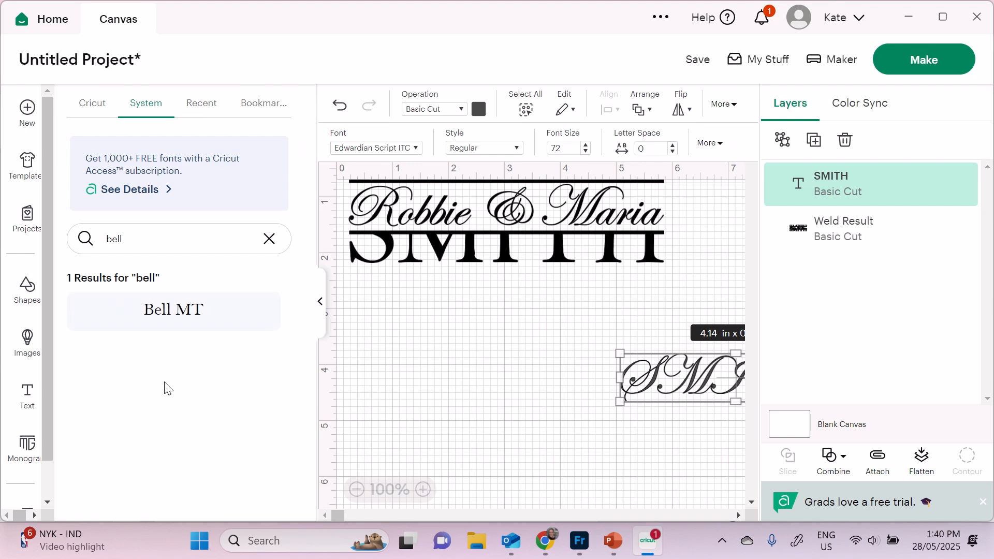
left_click(154, 303)
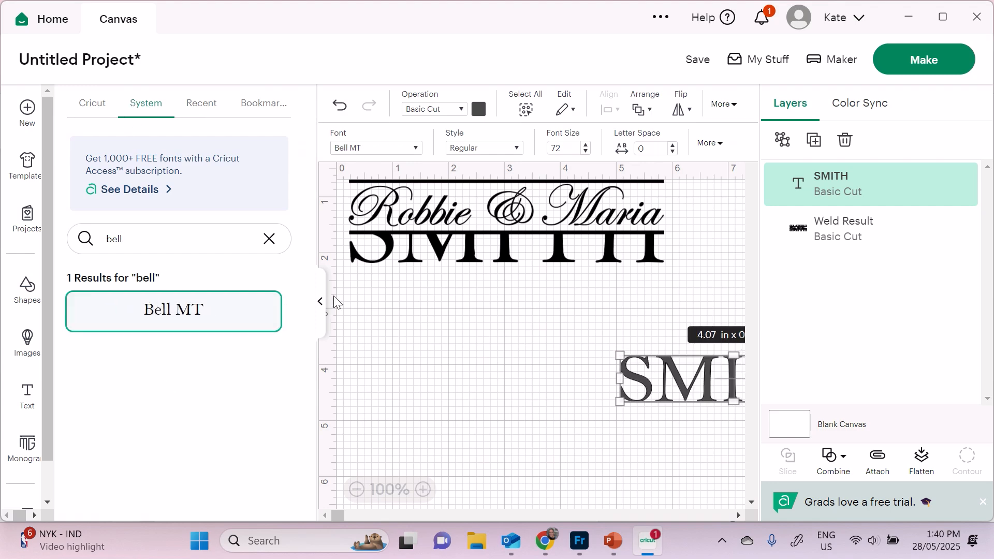
left_click(319, 304)
left_click_drag(463, 373, 416, 352)
- Resize SMITH to 2 in tall (about 9.86 in wide) and move it into place
left_click(628, 104)
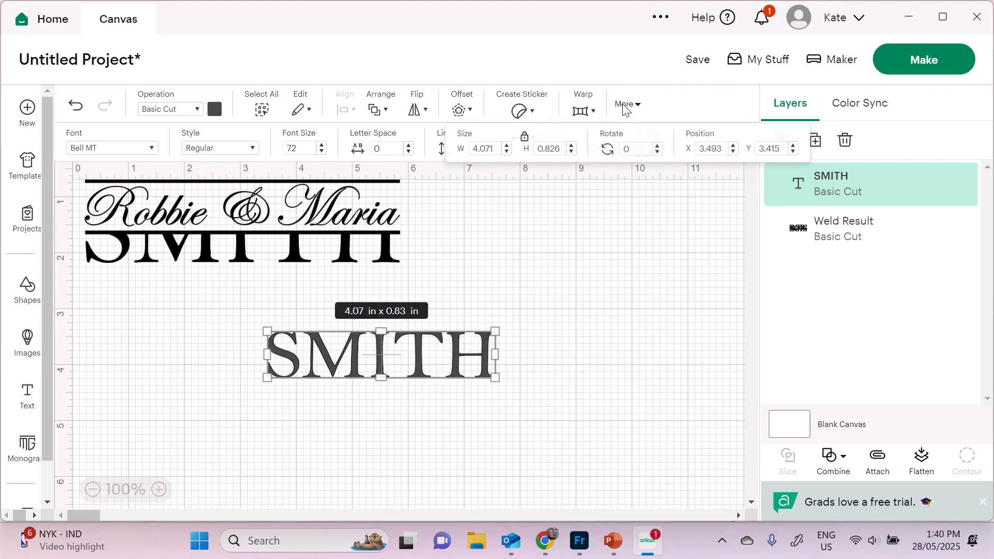
double_click(548, 148)
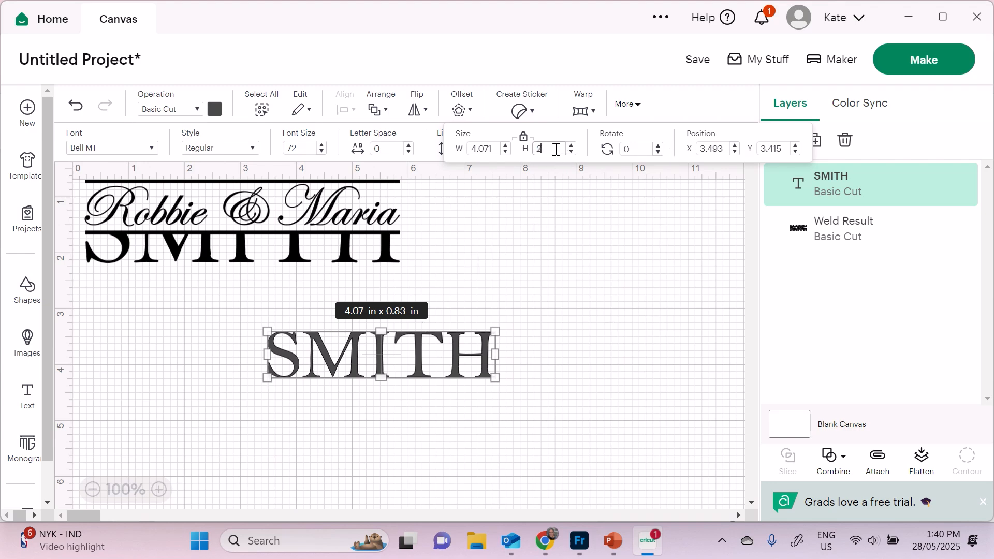
key("Return")
left_click_drag(593, 373, 468, 367)
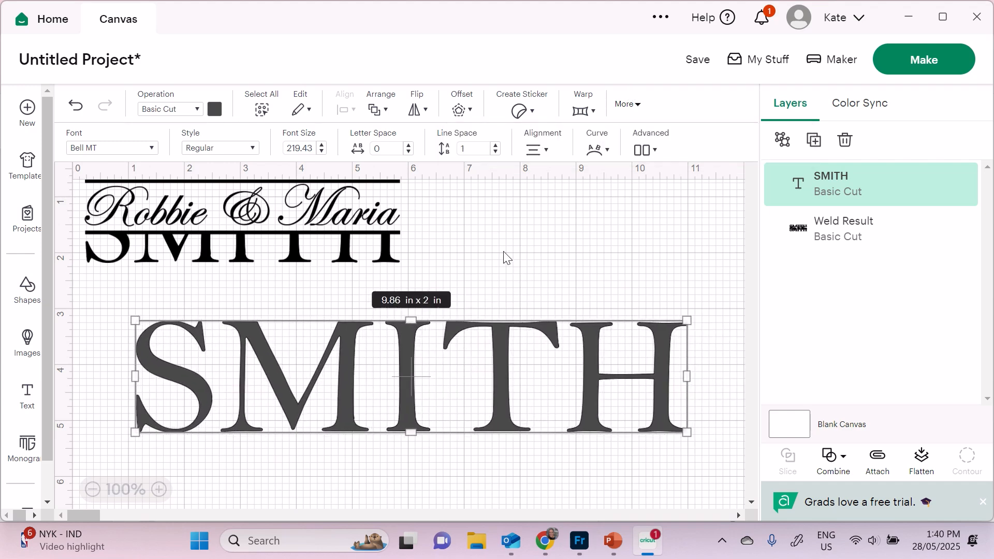
left_click(576, 233)
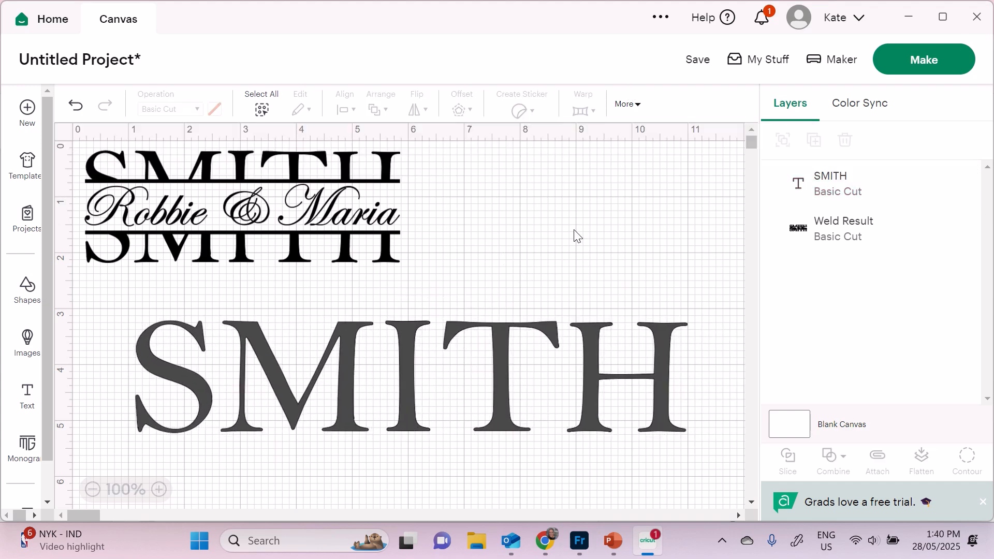
- Add a basic square and drag it down onto the large SMITH
left_click(27, 290)
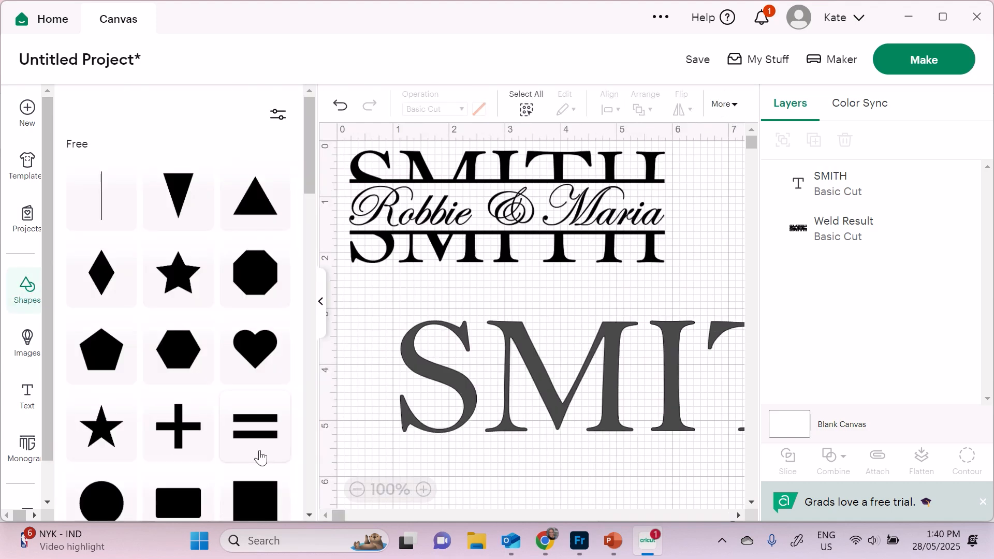
scroll(266, 435, "down", 2)
left_click(269, 423)
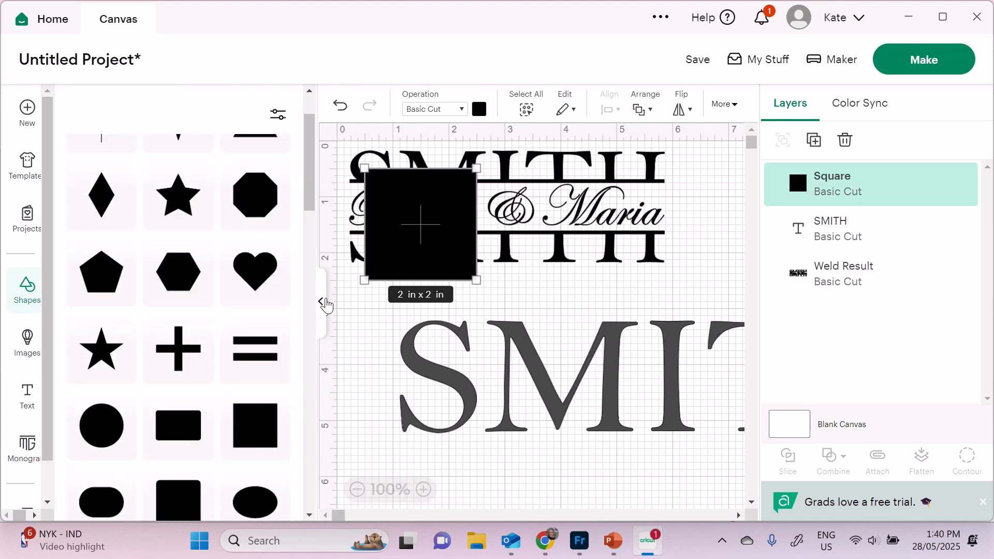
left_click(321, 305)
left_click_drag(156, 224, 384, 437)
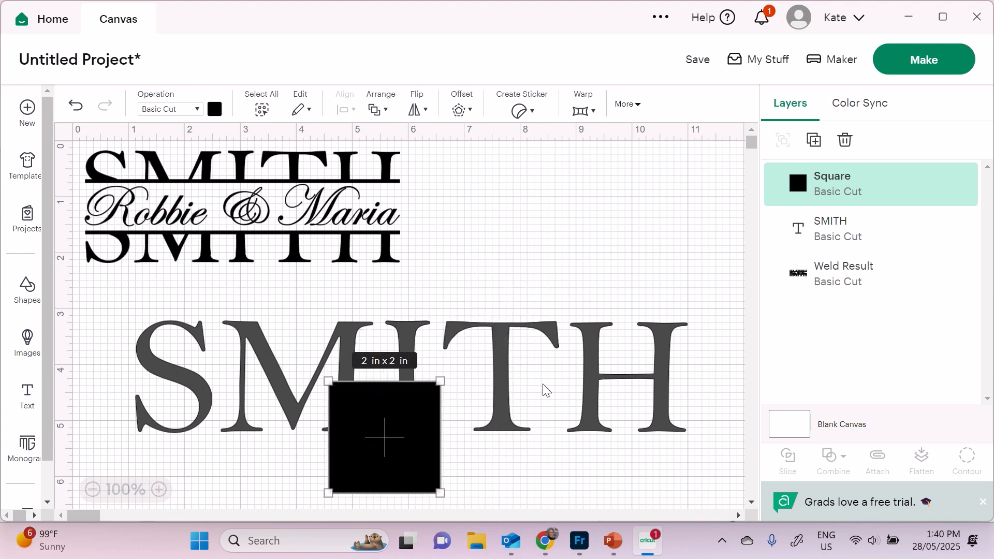
- Give the square SMITH's 9.859 in width and unlink its width from its height
left_click(526, 331)
left_click(629, 106)
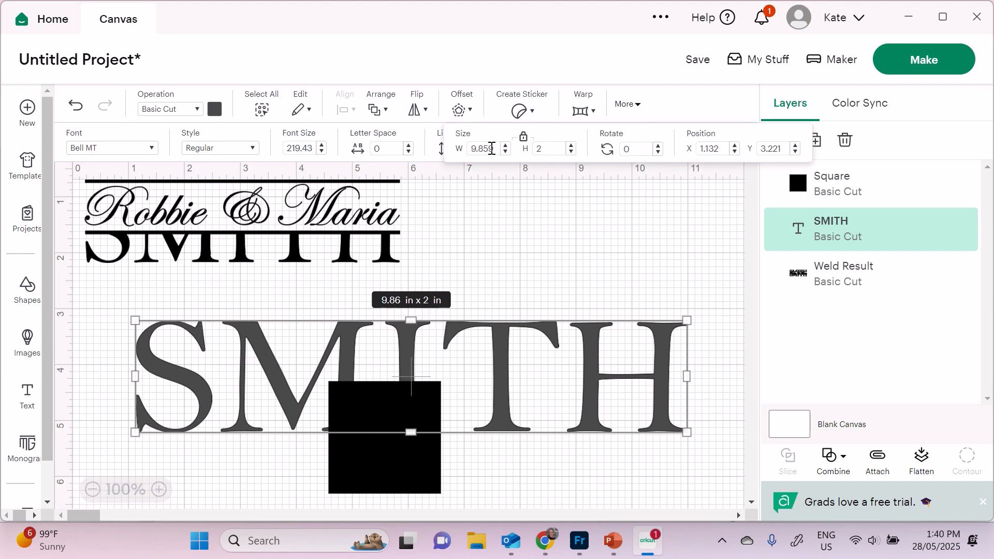
left_click_drag(492, 148, 462, 148)
key("ctrl+c")
left_click(380, 462)
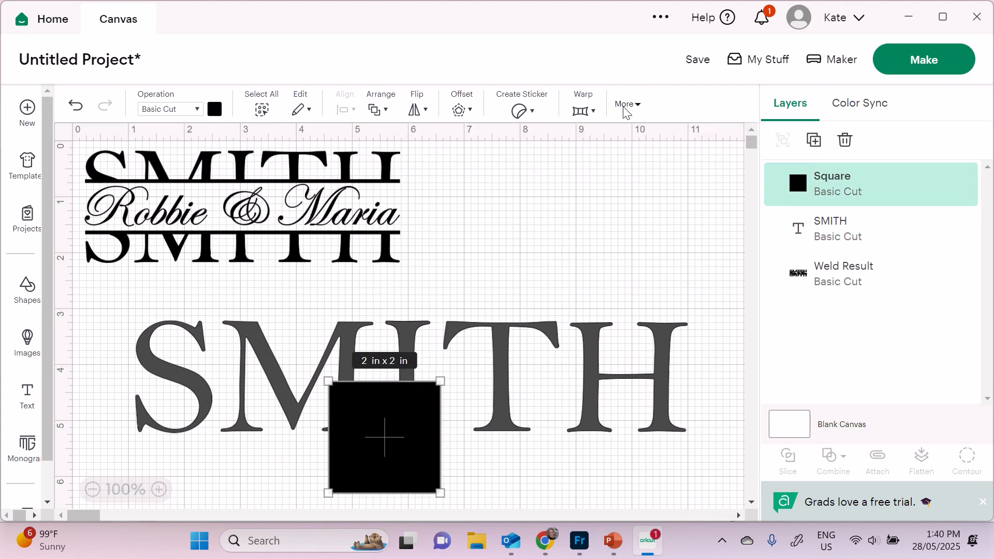
left_click_drag(489, 144, 473, 145)
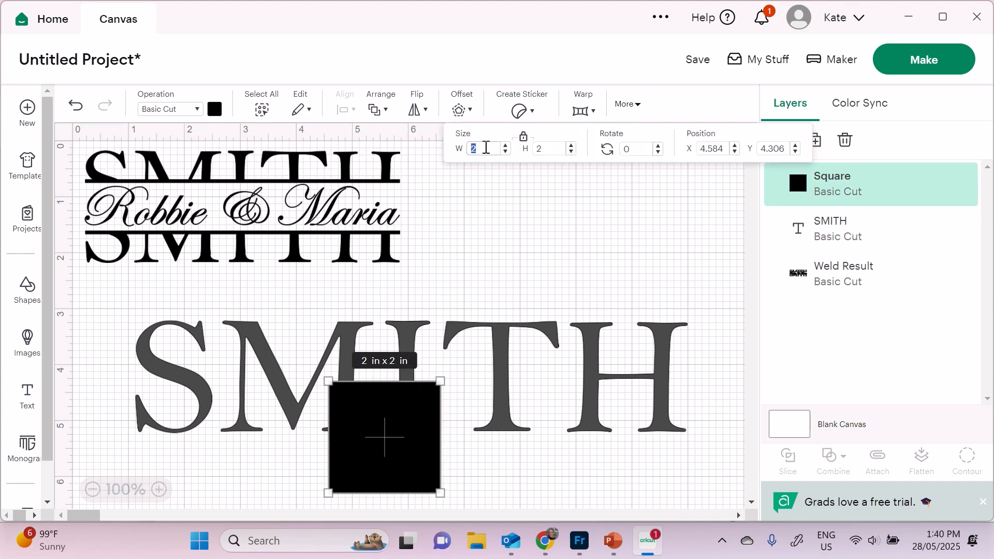
key("ctrl+v")
left_click(524, 145)
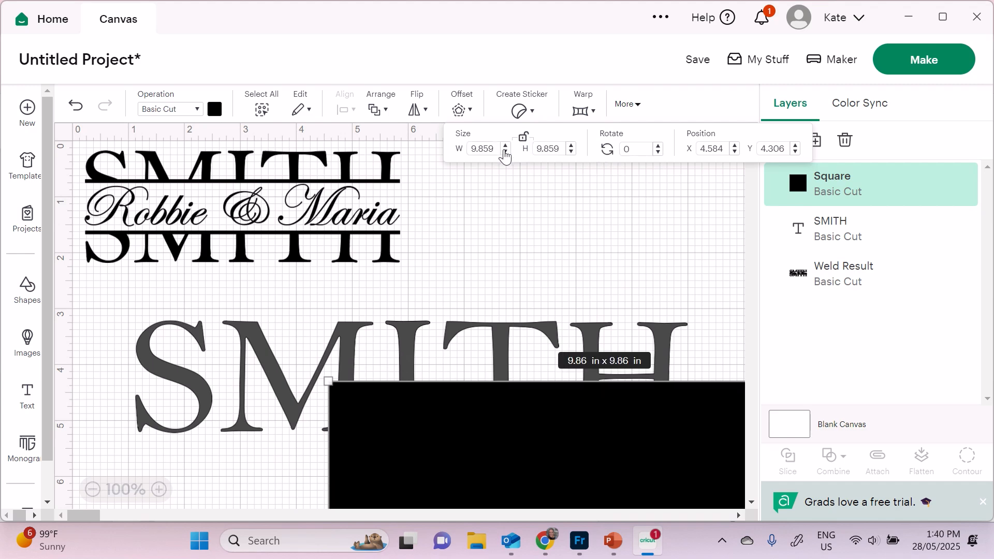
- Set the bar's height to 1 in and place it over SMITH's lower half
double_click(549, 148)
type("1")
key("Return")
left_click_drag(637, 421, 439, 410)
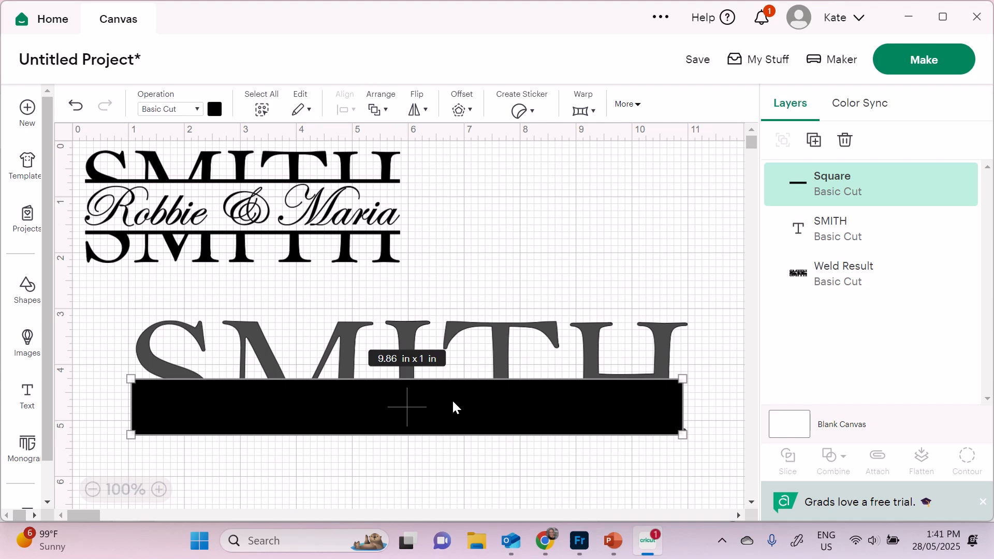
- Duplicate the bar as a 0.1 in tall line and place it just below the bar
left_click(814, 140)
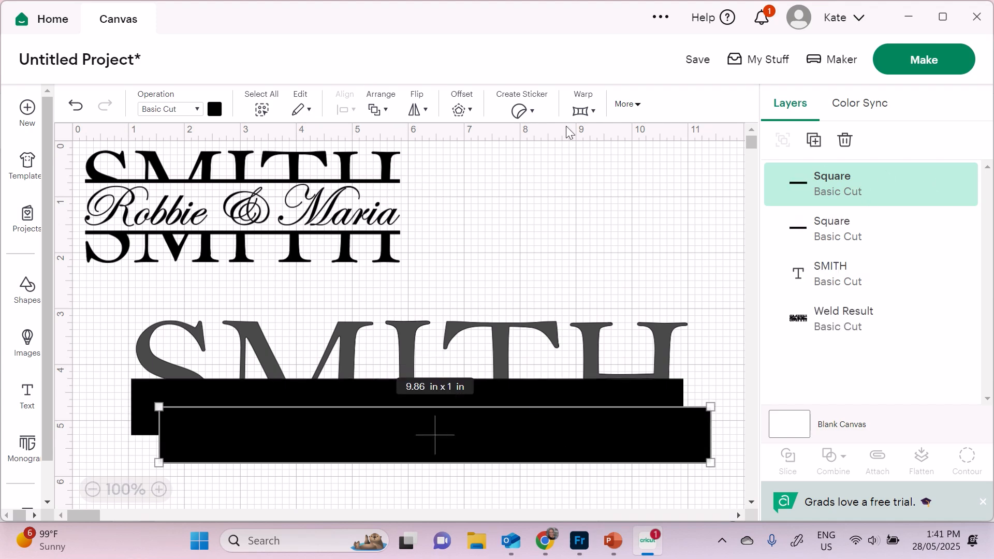
left_click(628, 105)
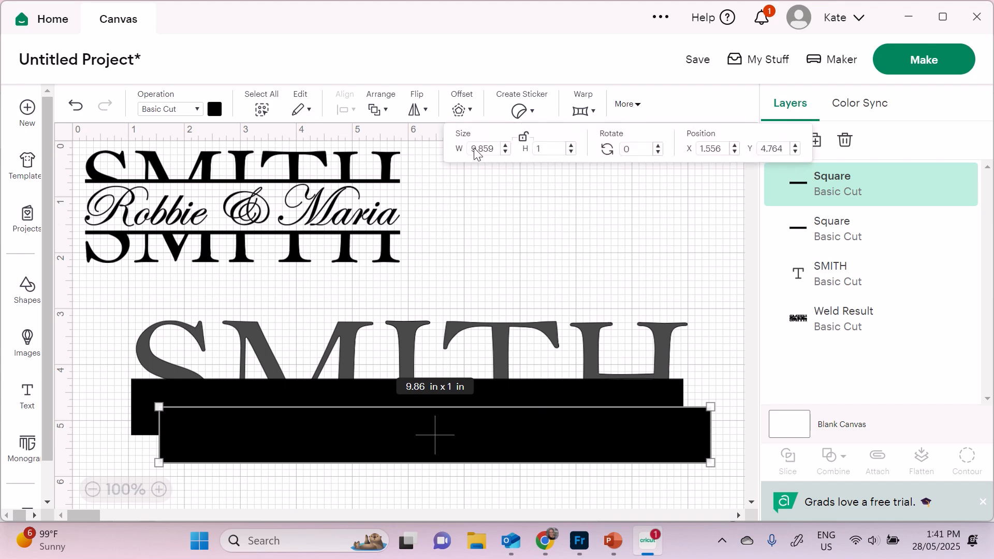
left_click(542, 149)
type("0.1")
key("Tab")
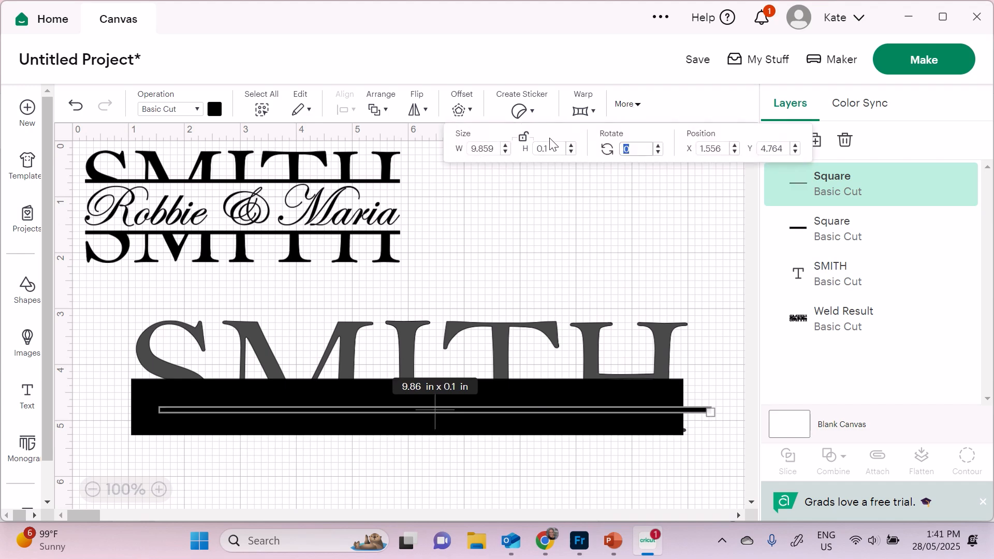
left_click_drag(604, 413, 573, 451)
- Duplicate the thin line and position the copy beneath the first one
left_click(813, 139)
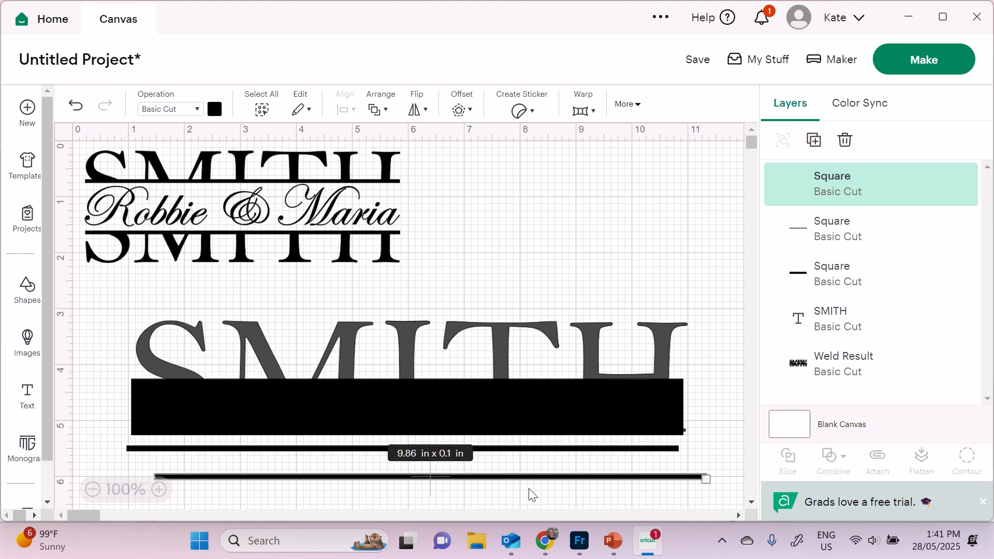
left_click_drag(634, 454, 666, 468)
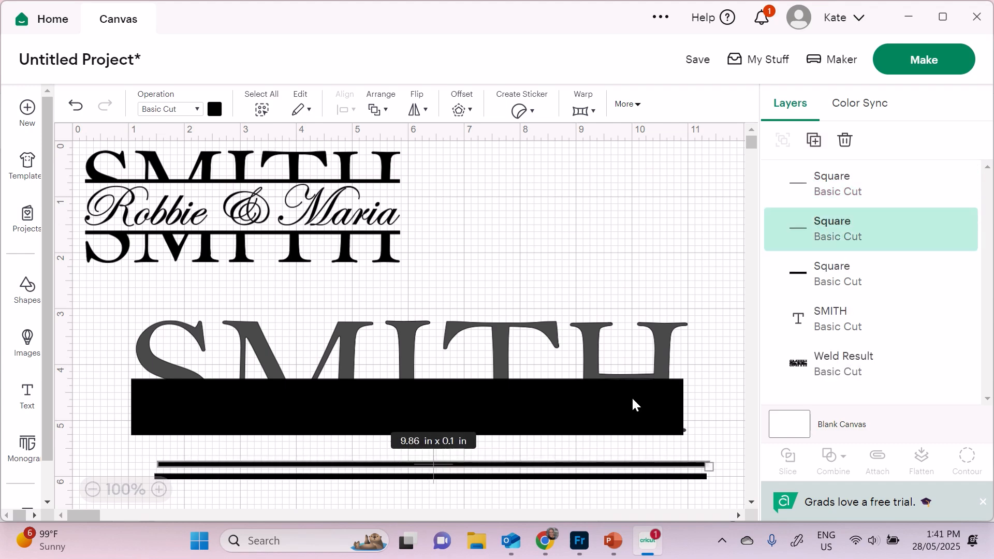
left_click(654, 271)
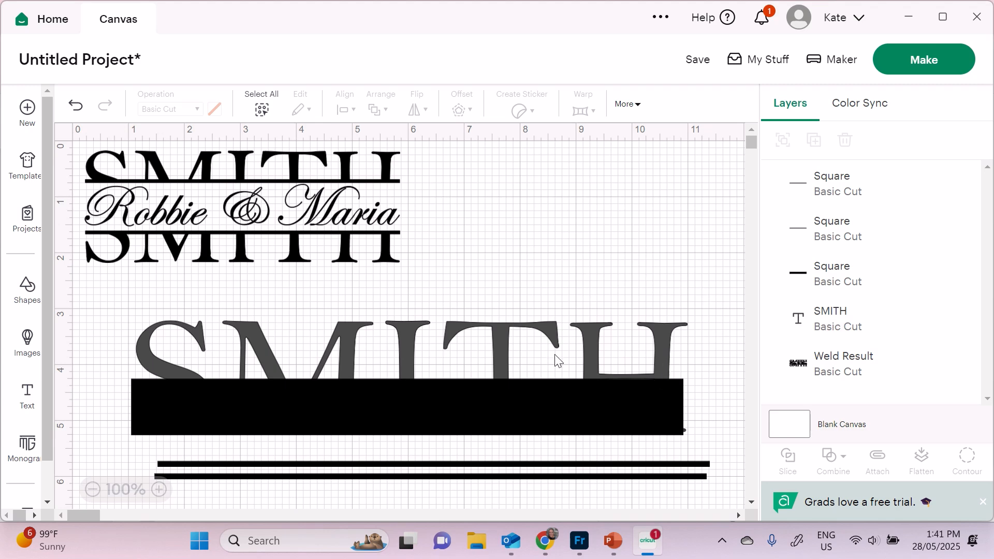
left_click(563, 345)
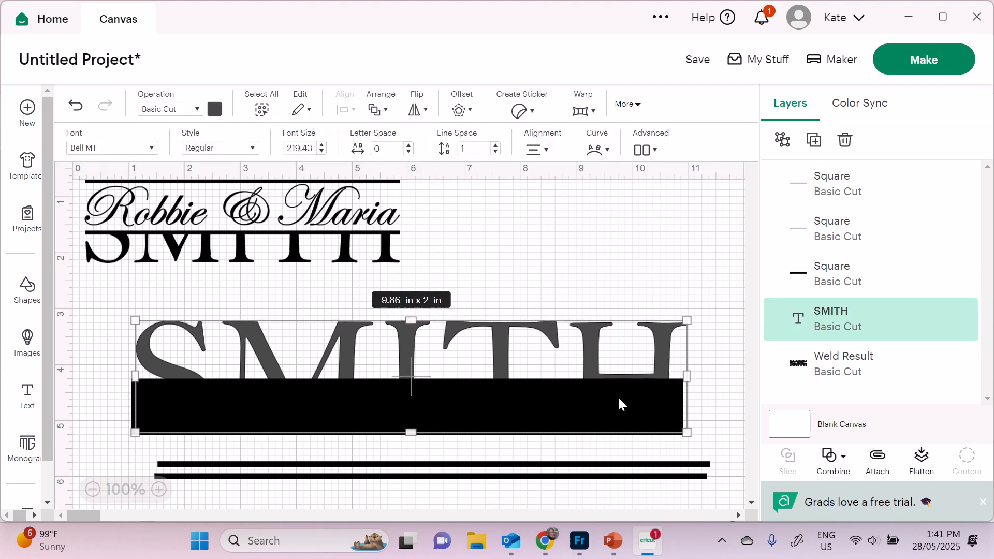
- Select SMITH and the black bar, centre them horizontally and align their bottoms
left_click(828, 277, "shift")
left_click(647, 280)
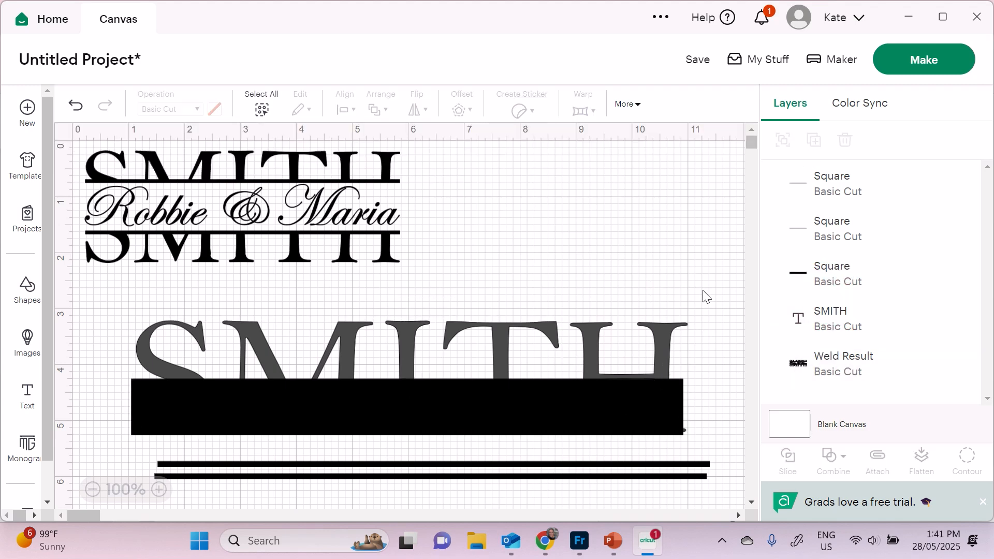
left_click_drag(690, 262, 438, 435)
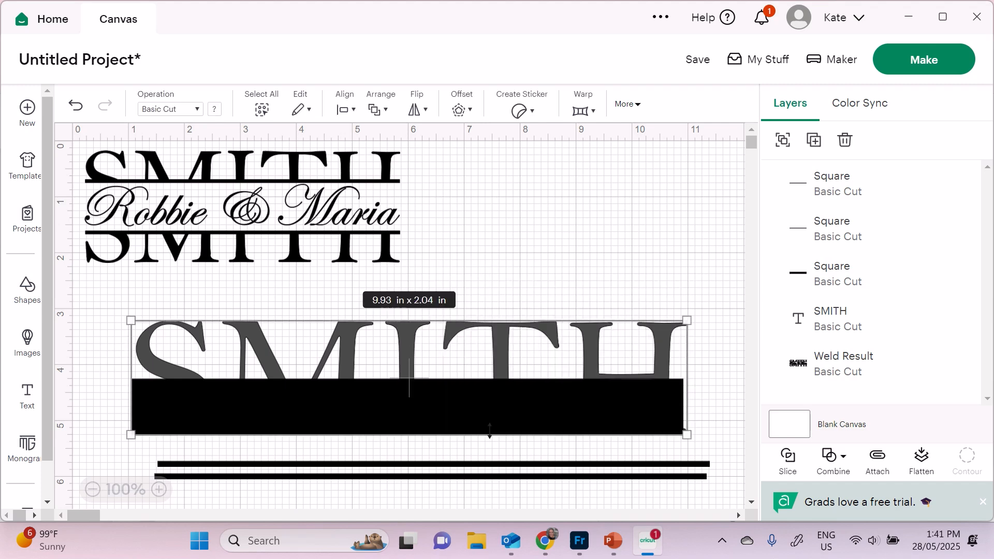
left_click(342, 110)
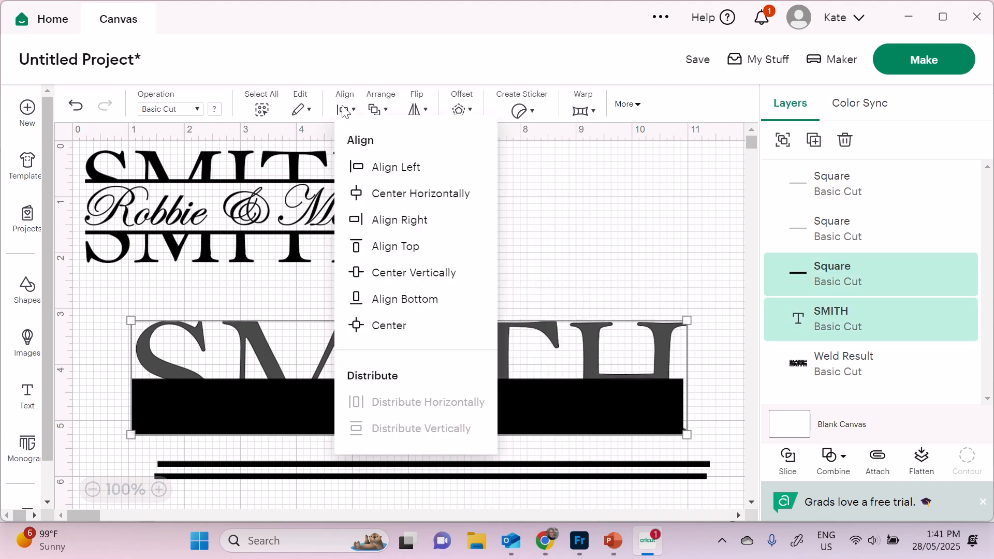
left_click(404, 200)
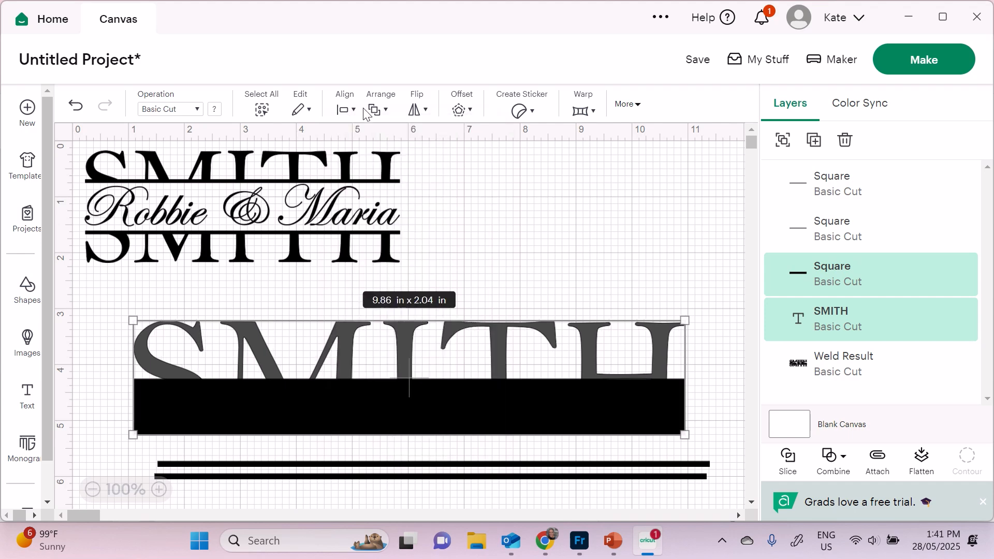
left_click(343, 109)
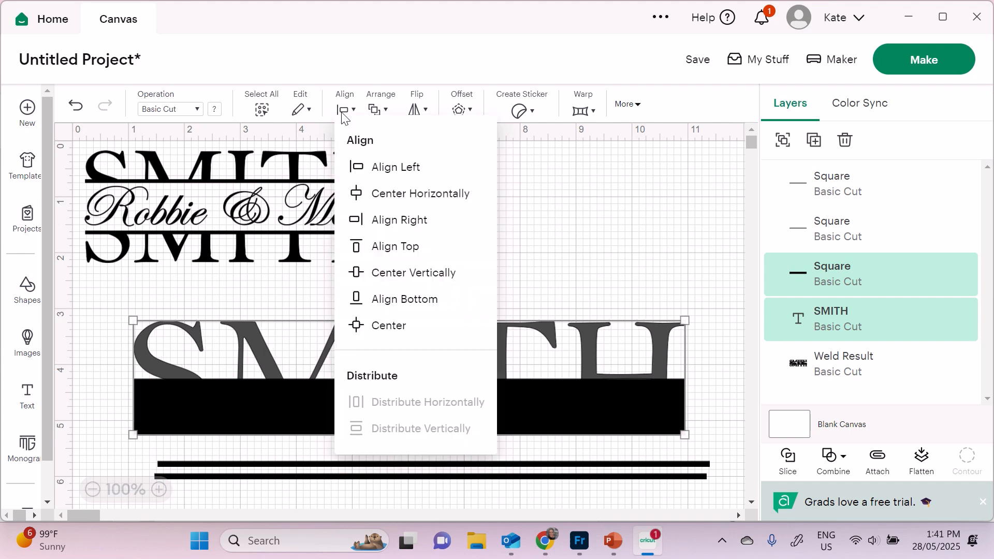
left_click(404, 301)
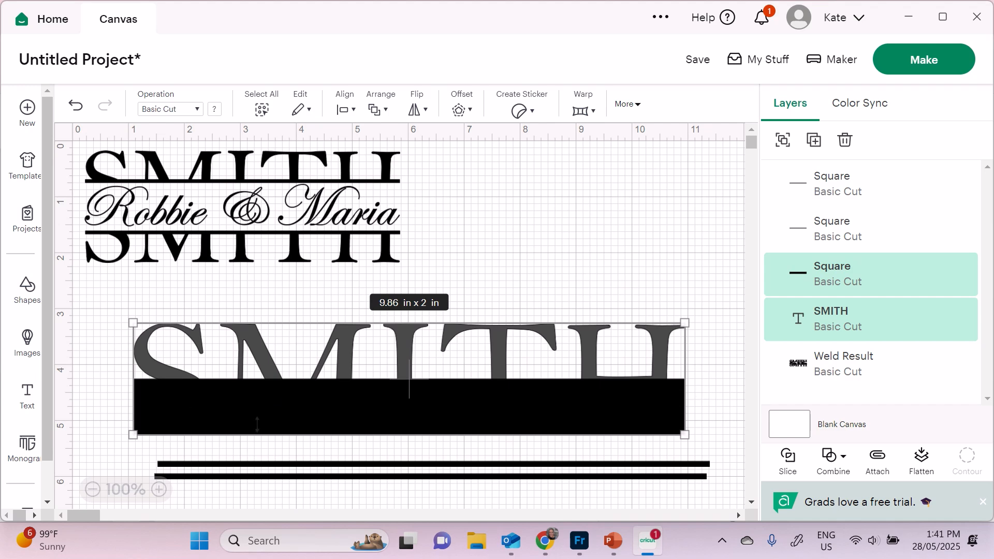
- Slice SMITH with the bar and delete the leftover bar and unwanted slice piece
left_click(788, 463)
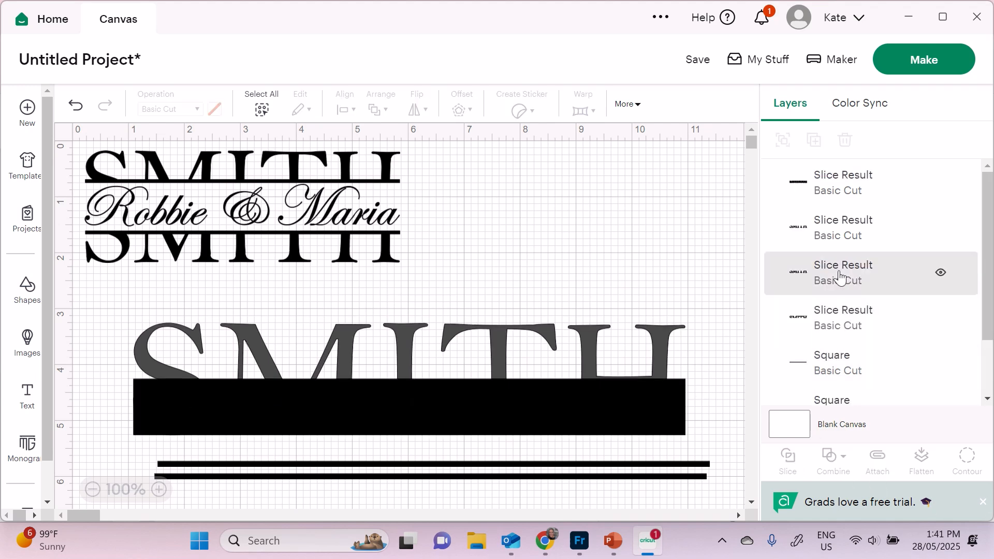
left_click(851, 196)
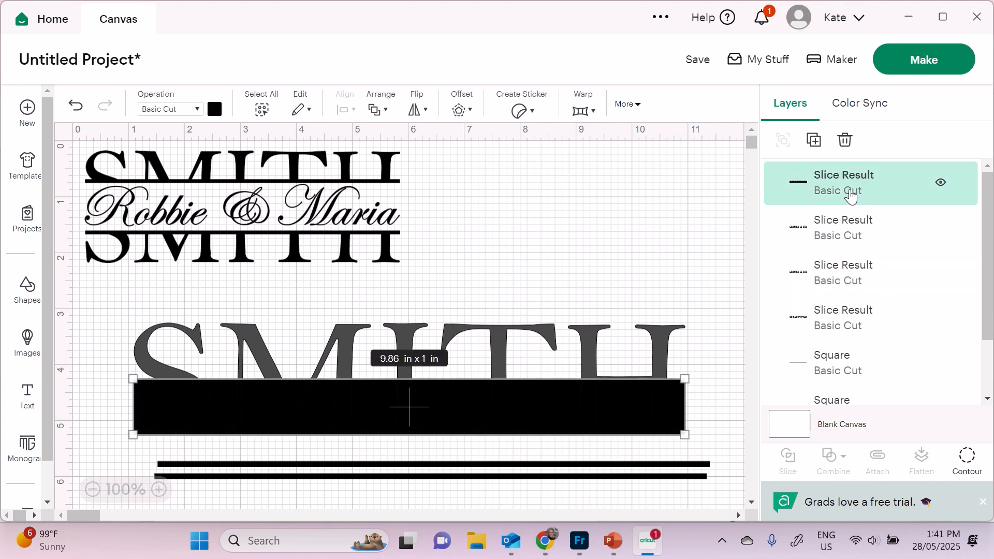
key("Delete")
left_click(851, 196)
key("Delete")
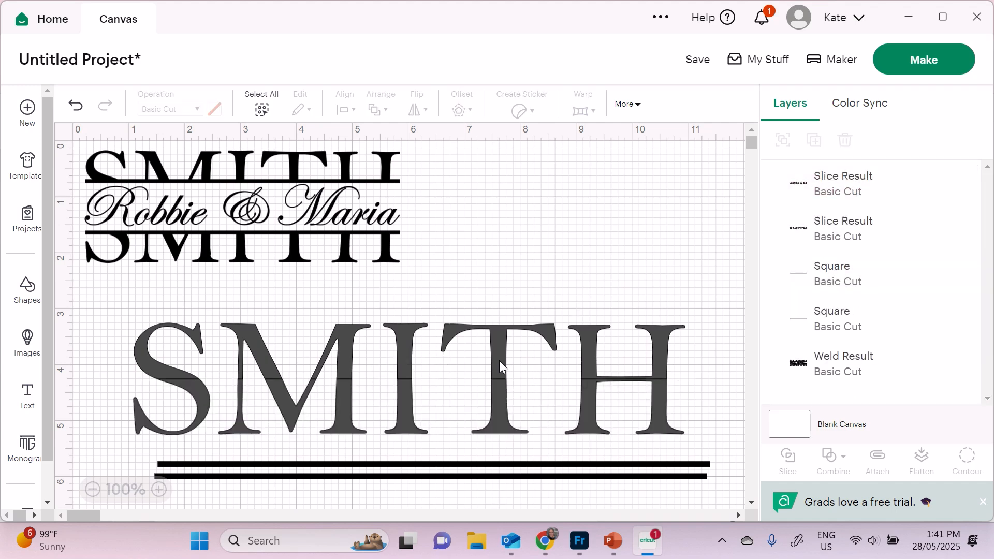
- Nudge the upper SMITH half up three arrow-key steps to open a narrow gap
left_click(495, 344)
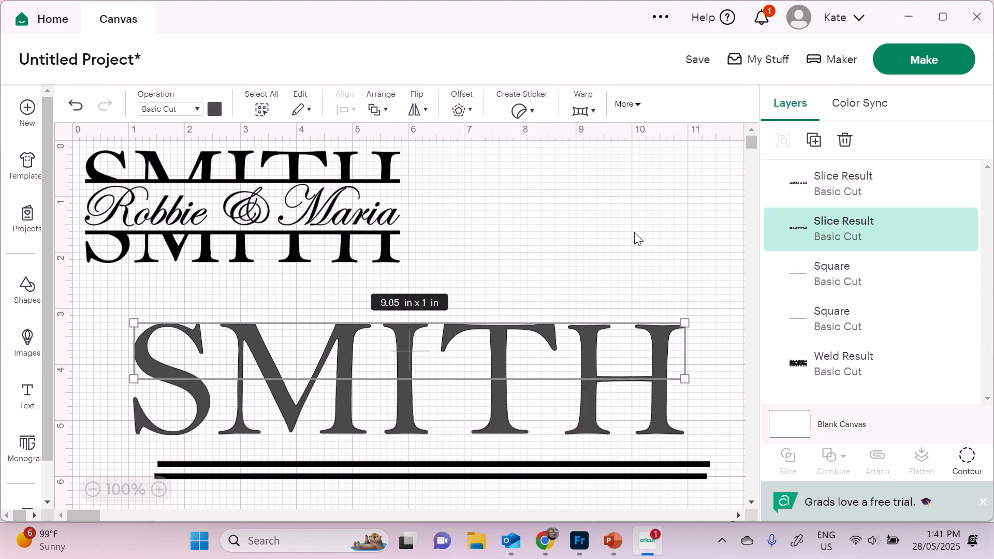
left_click(608, 272)
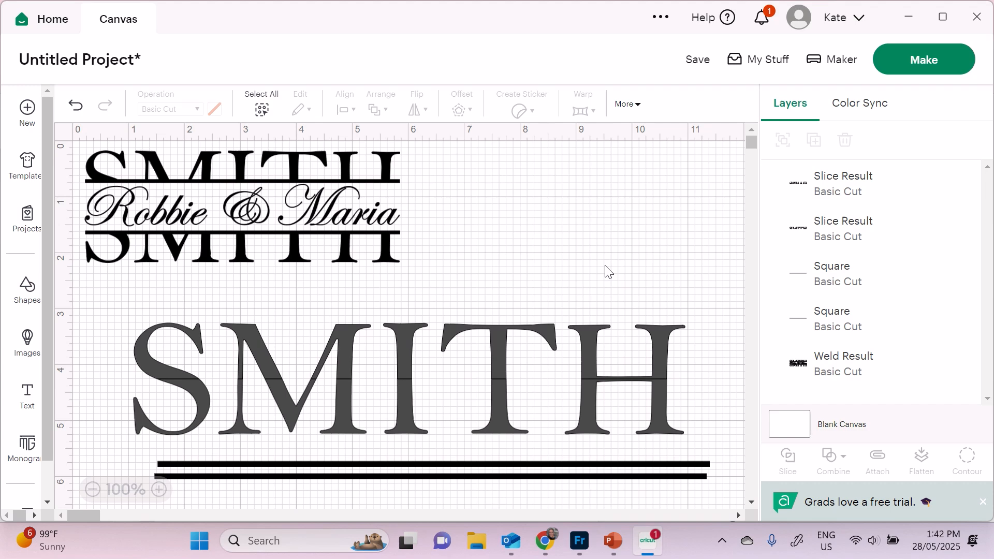
left_click(554, 346)
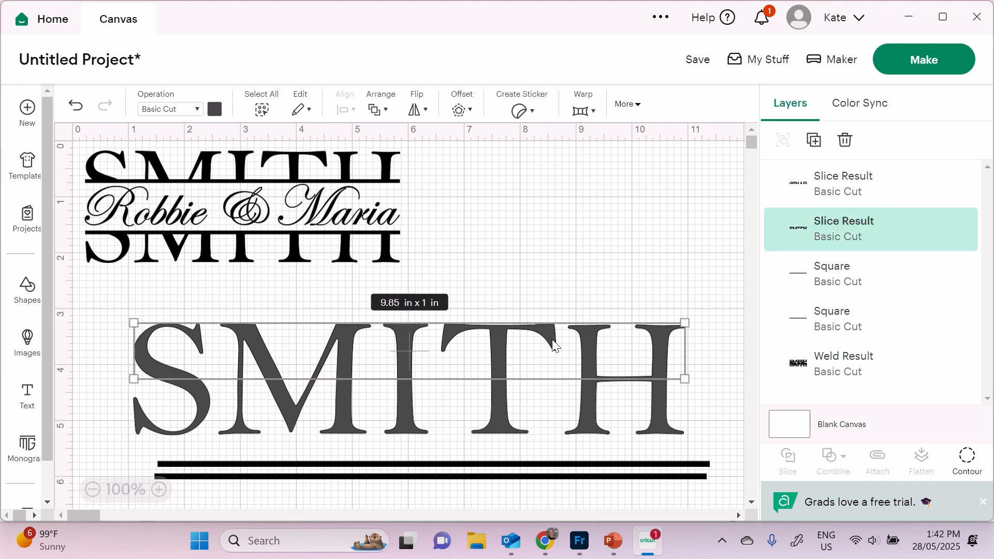
key("Up")
key("Up")
key("Up")
key("Up")
key("Up")
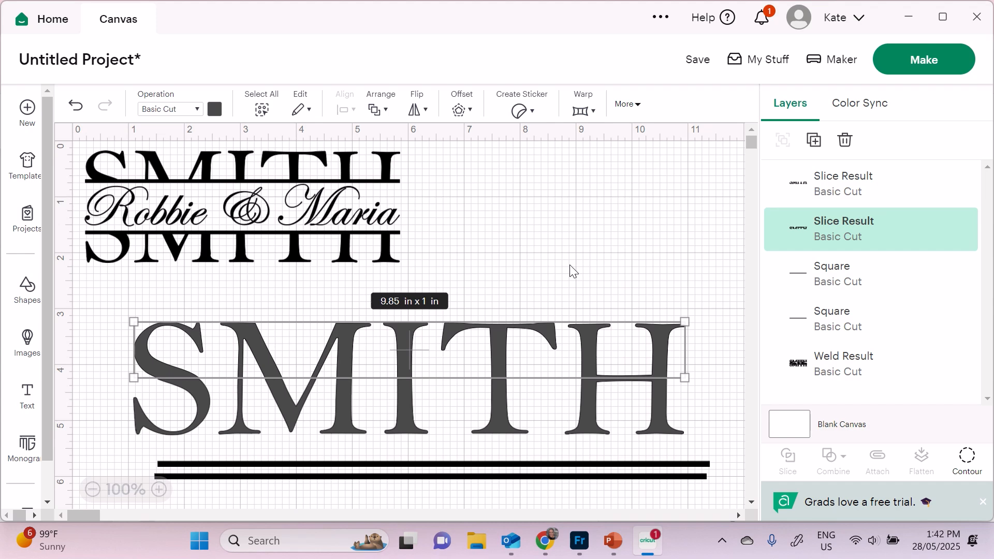
key("Up")
key("Up")
key("Up")
key("Up")
key("Up")
key("Up")
key("Up")
key("Up")
key("Up")
key("Up")
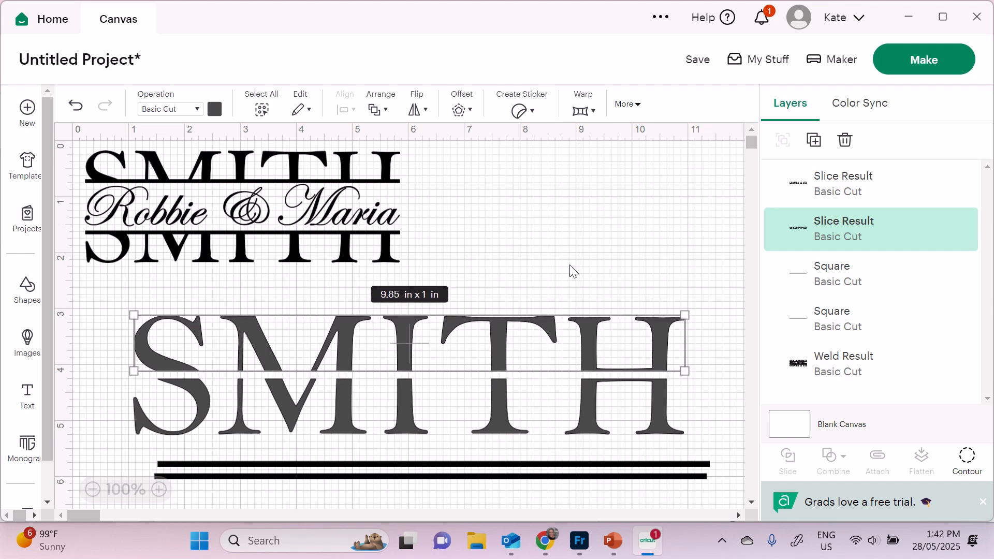
key("Up")
key("Up")
key("Up")
key("Up")
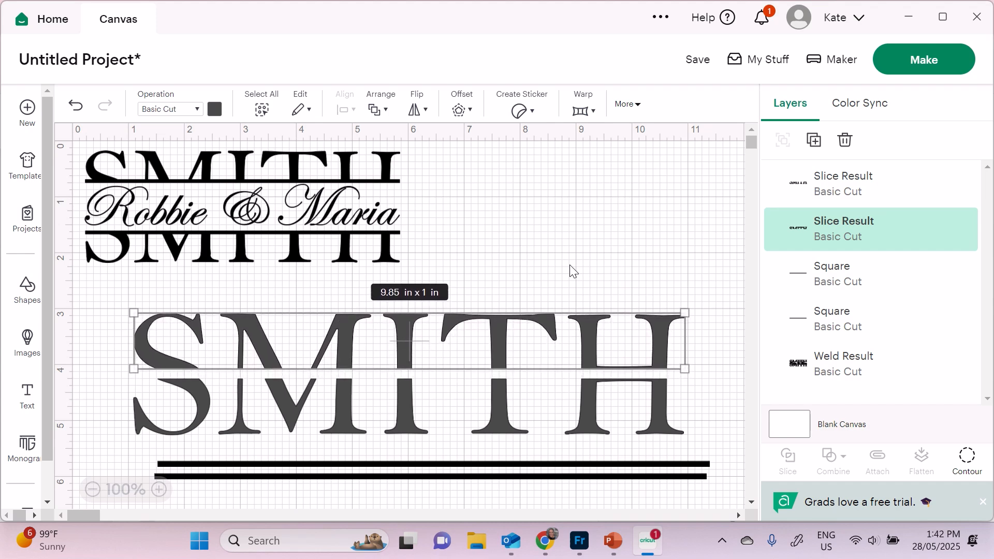
left_click(570, 265)
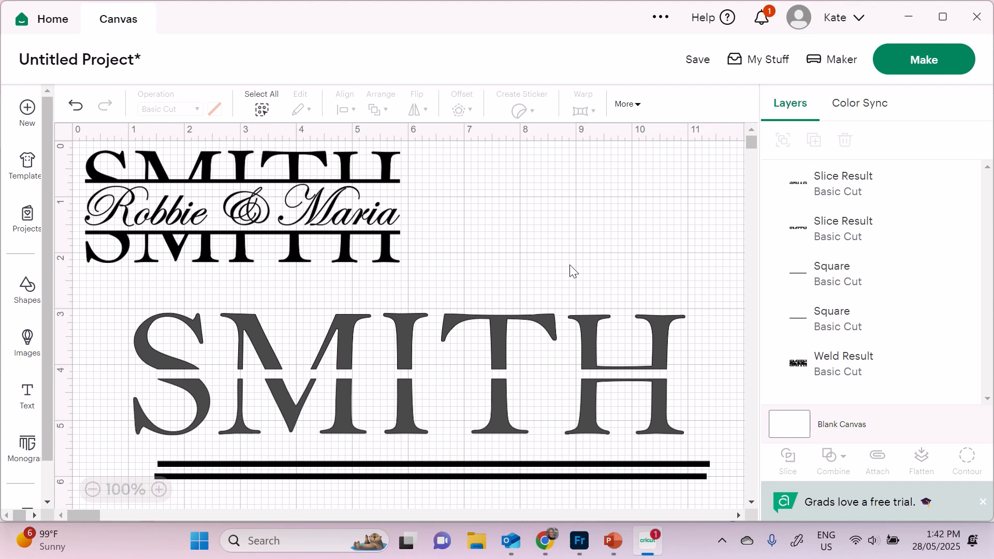
- Drag both thin lines up into SMITH's split, stacked, and select them together
left_click(671, 464)
left_click(668, 476)
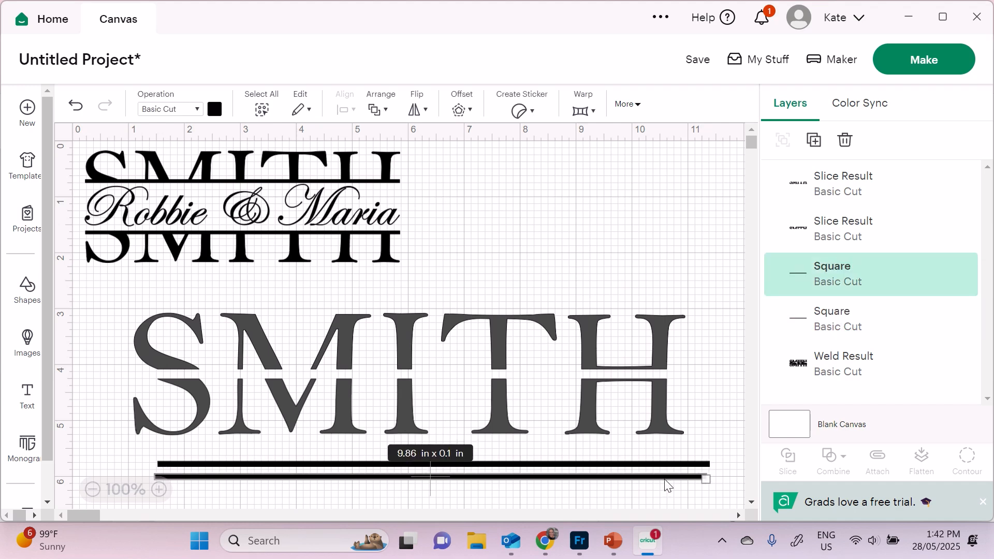
left_click_drag(673, 462, 641, 366)
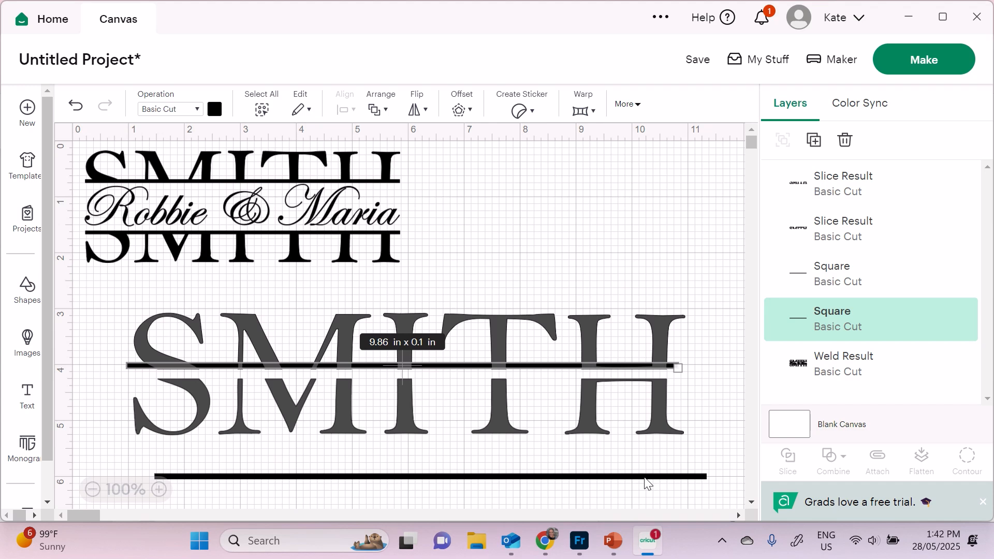
left_click_drag(647, 484, 621, 389)
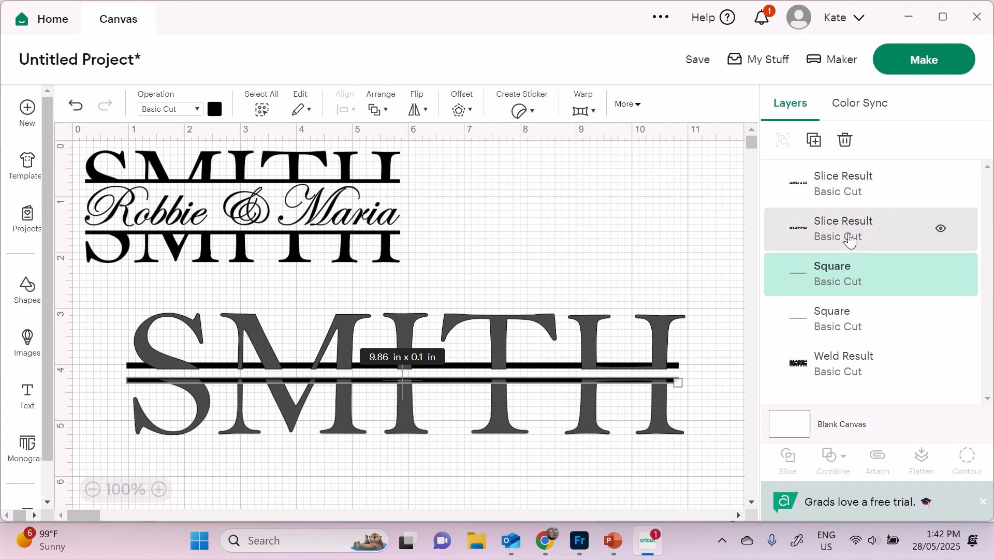
left_click(849, 313, "shift")
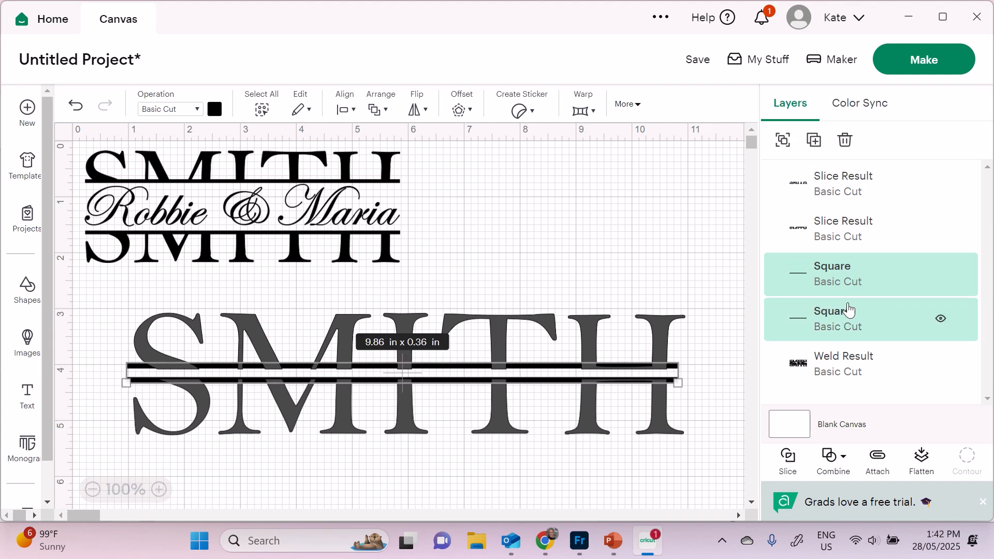
left_click(345, 110)
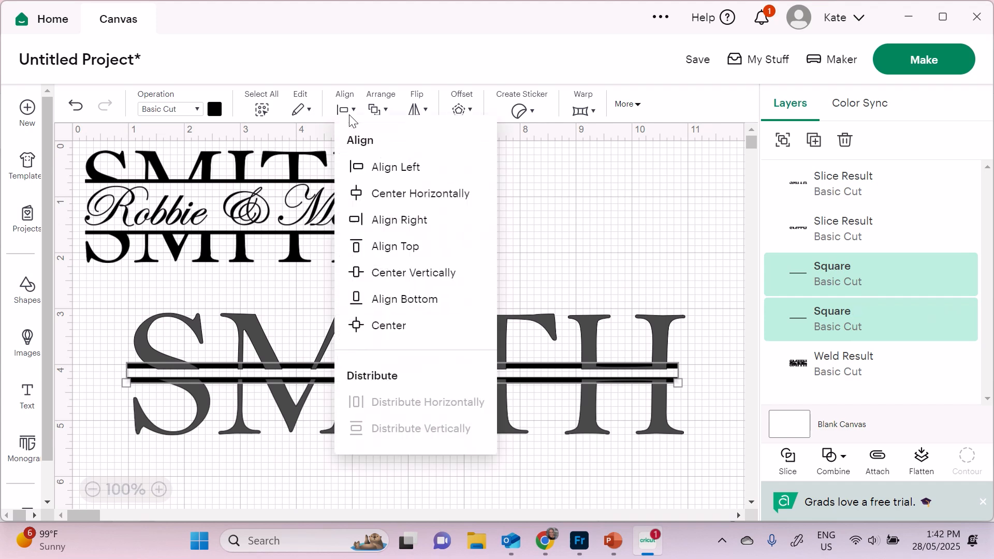
- Centre the lines, align the upper line to the upper half's bottom edge, and weld them
left_click(410, 194)
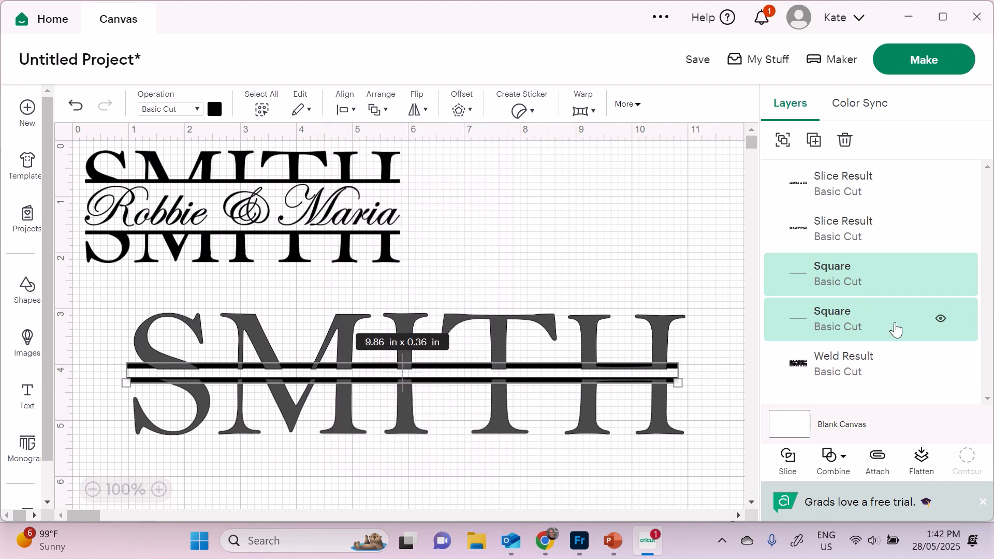
left_click(846, 268)
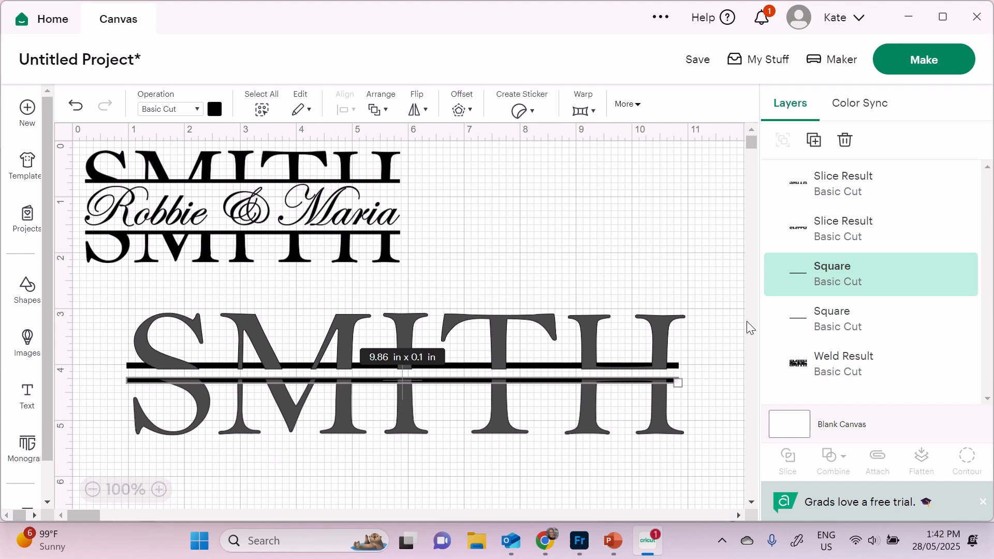
left_click(726, 339)
left_click_drag(717, 313, 554, 353)
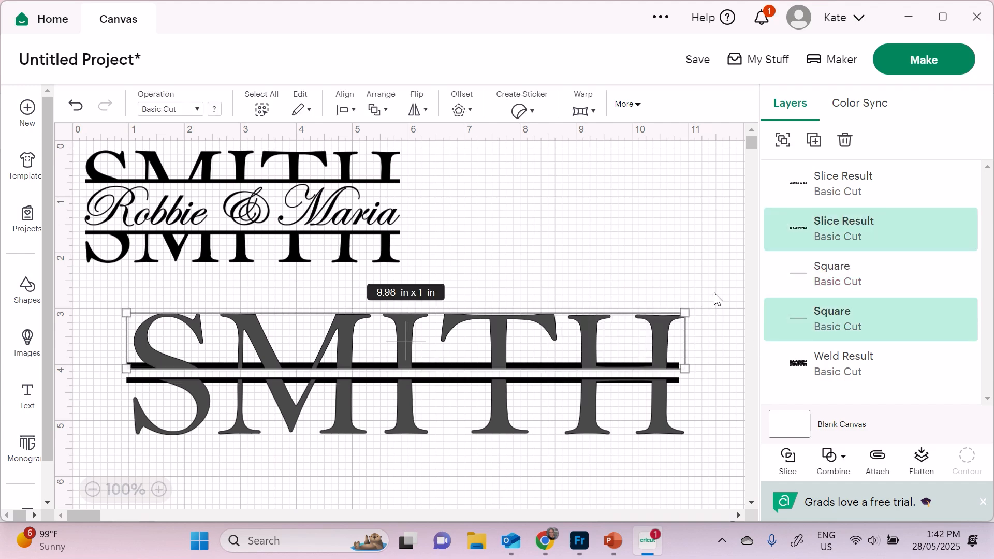
left_click_drag(717, 286, 566, 370)
left_click(339, 112)
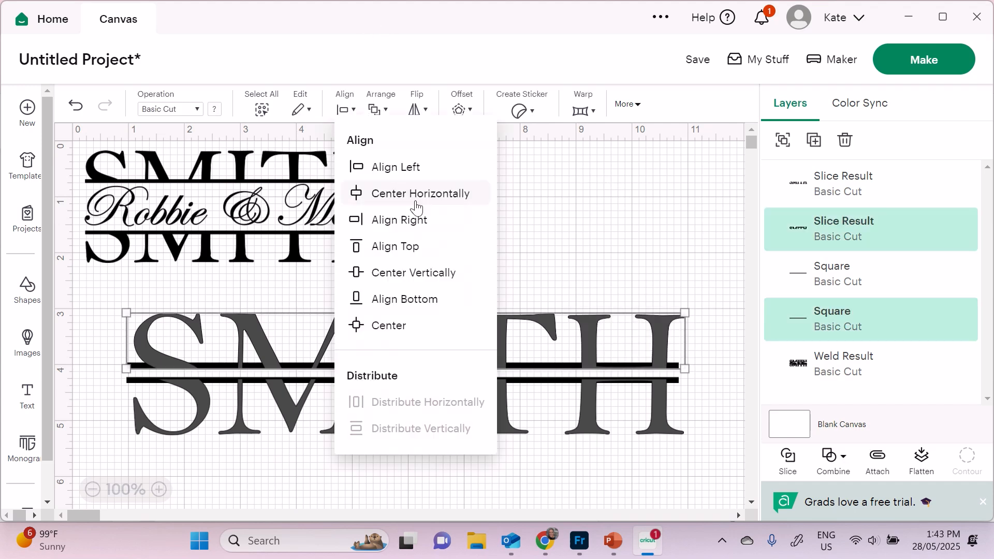
left_click(364, 294)
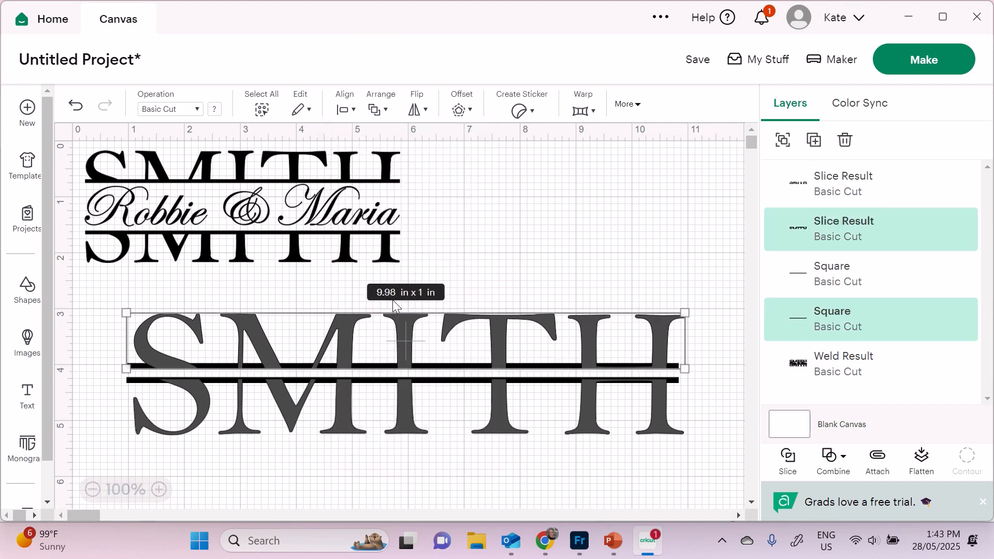
left_click(828, 457)
left_click(856, 286)
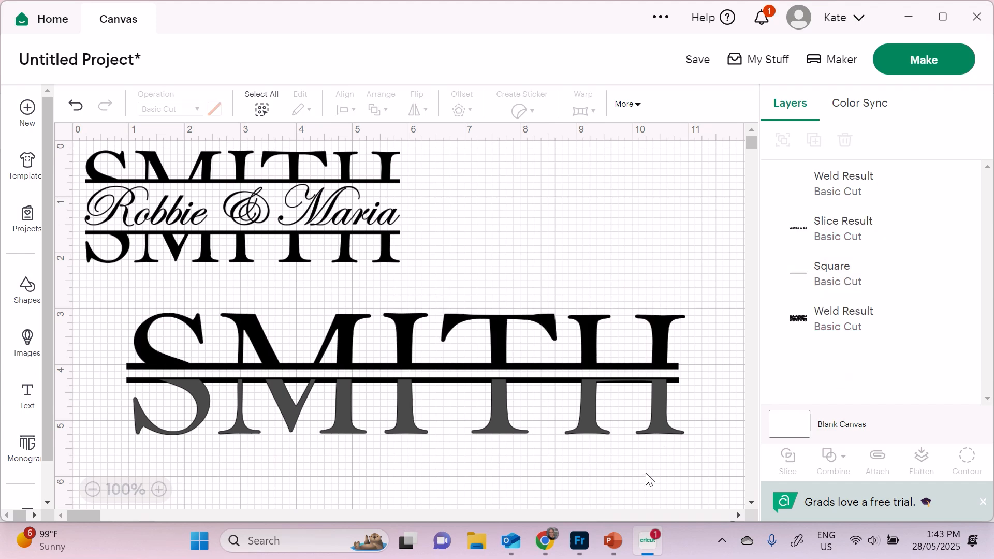
- Align the lower line to the lower SMITH half's top edge and weld them
left_click_drag(646, 472, 614, 378)
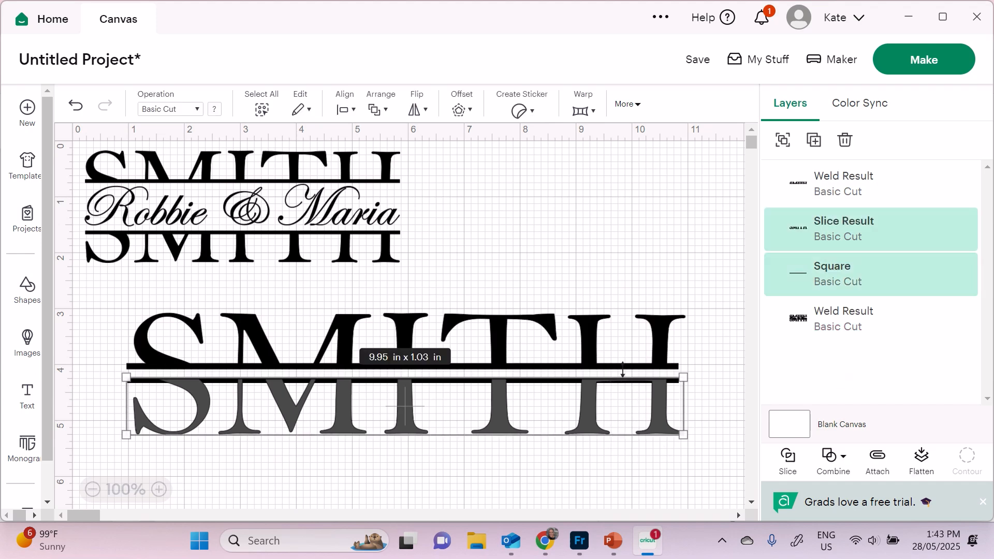
left_click(345, 109)
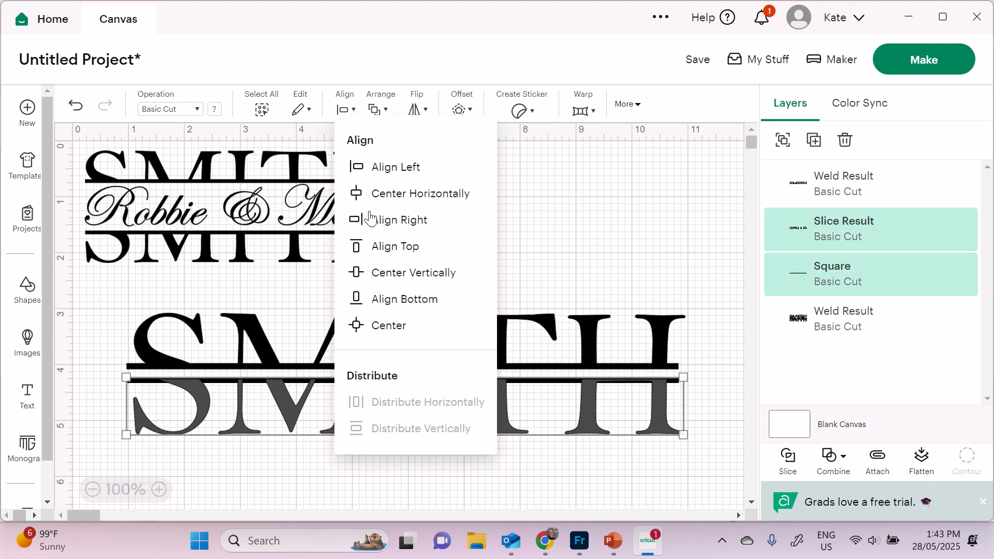
left_click(420, 248)
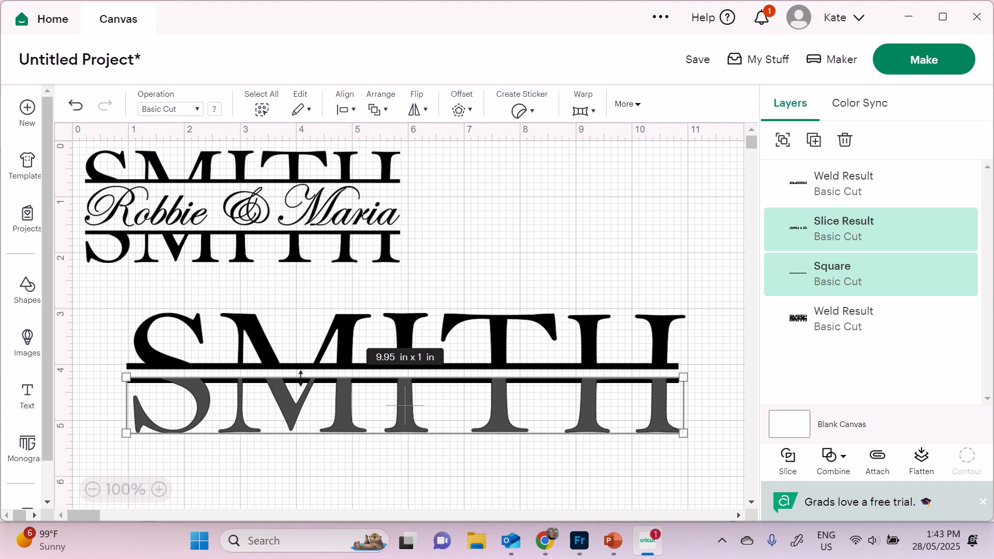
left_click(830, 459)
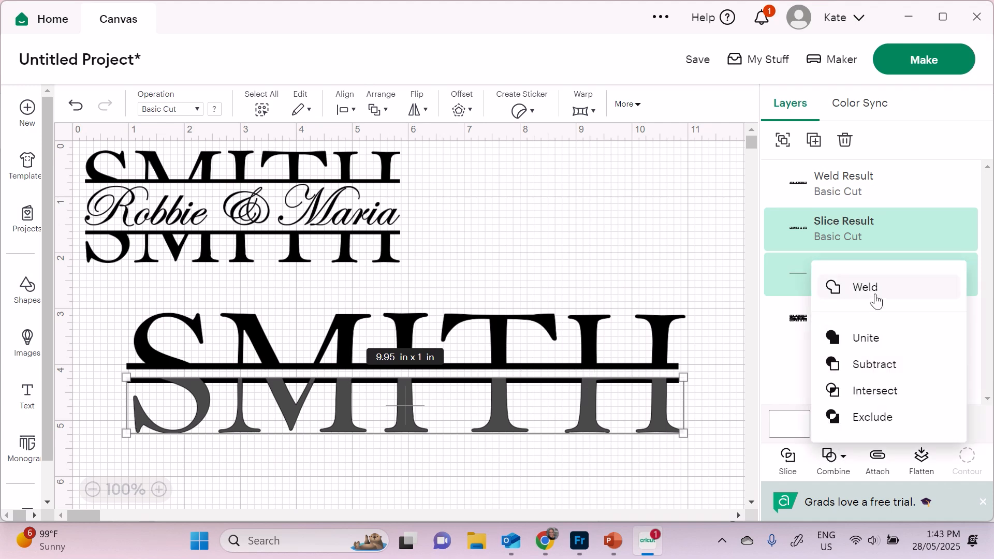
left_click(876, 302)
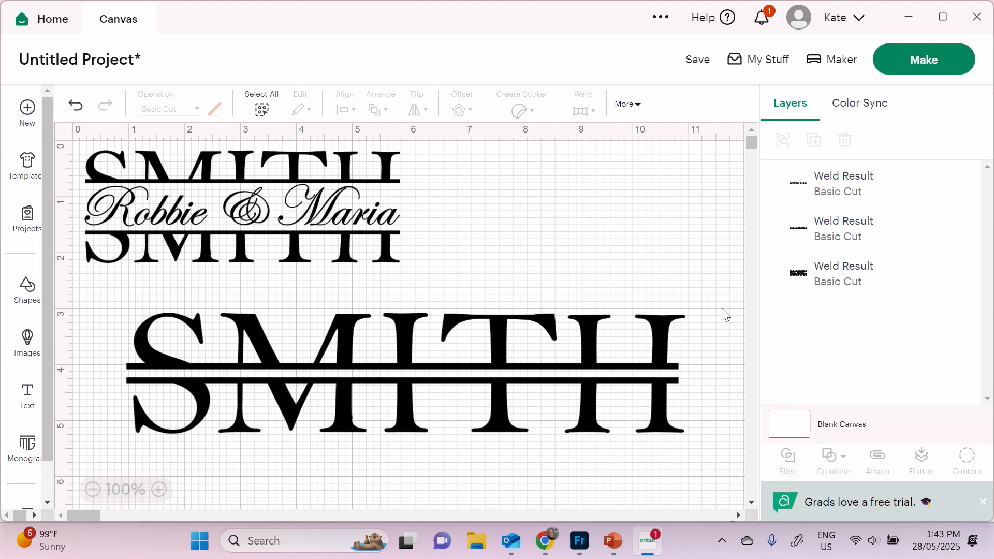
- Drag the lower welded SMITH half down, centre both halves horizontally, then lower it further
left_click_drag(609, 387, 550, 415)
left_click_drag(725, 287, 481, 437)
left_click(346, 109)
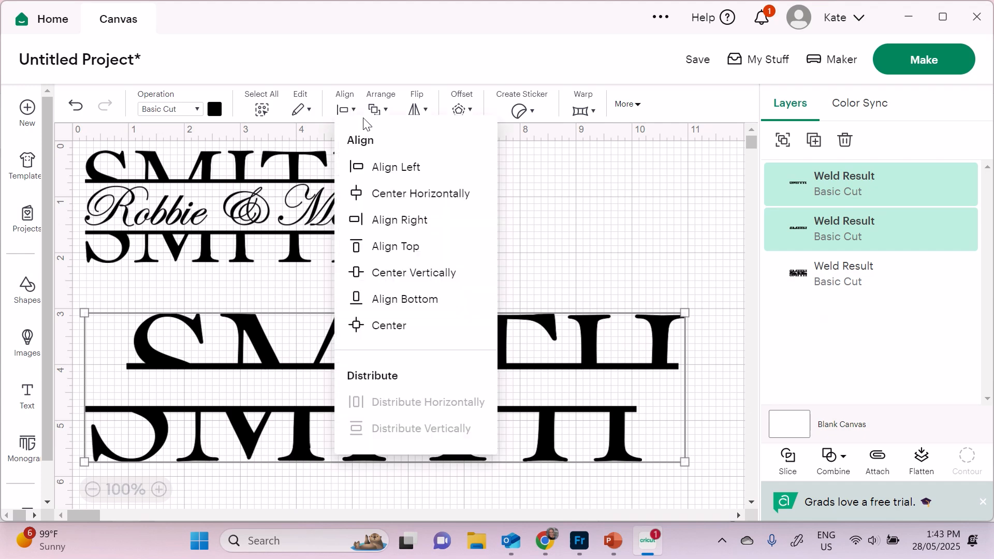
left_click(439, 194)
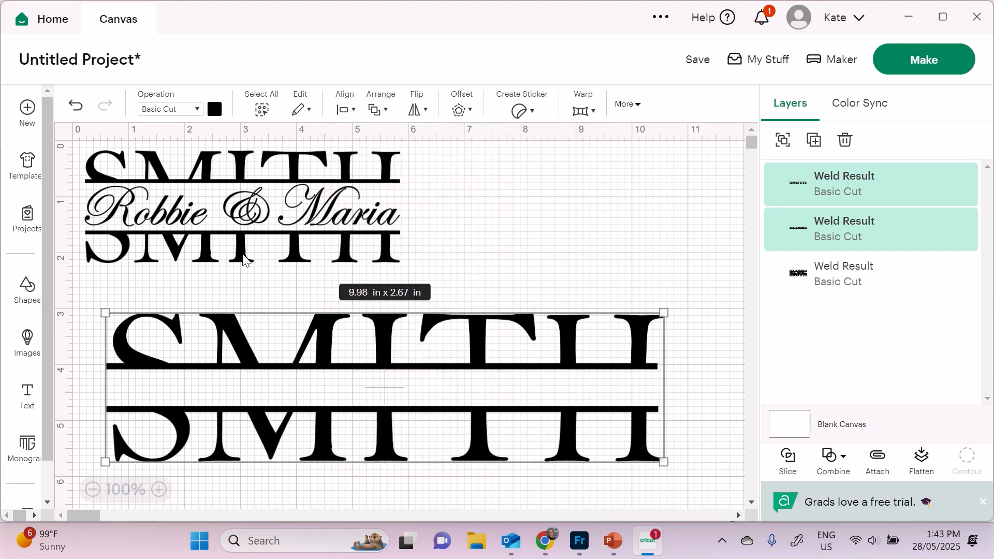
left_click(671, 260)
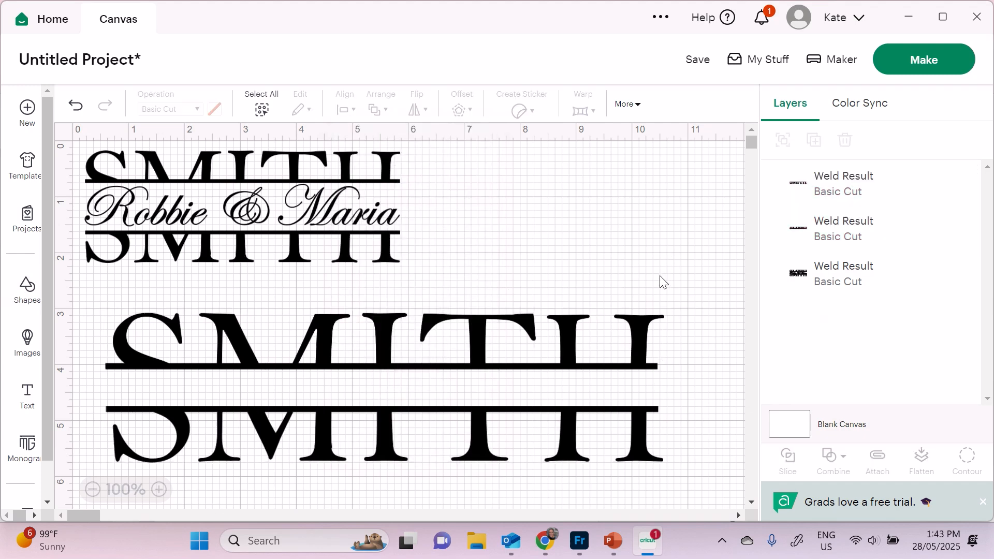
scroll(443, 272, "down", 3)
left_click_drag(483, 341, 477, 415)
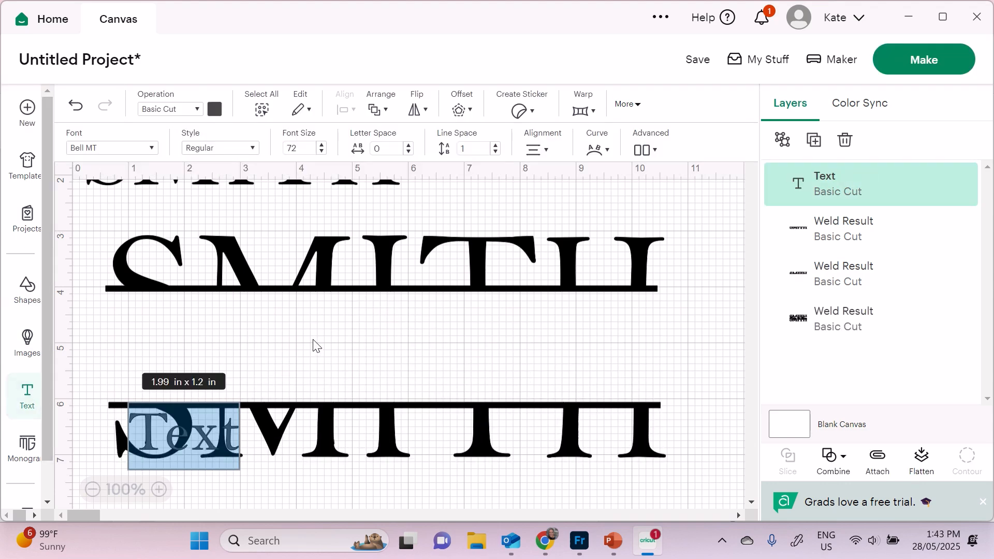
left_click(229, 365)
left_click_drag(192, 431, 233, 341)
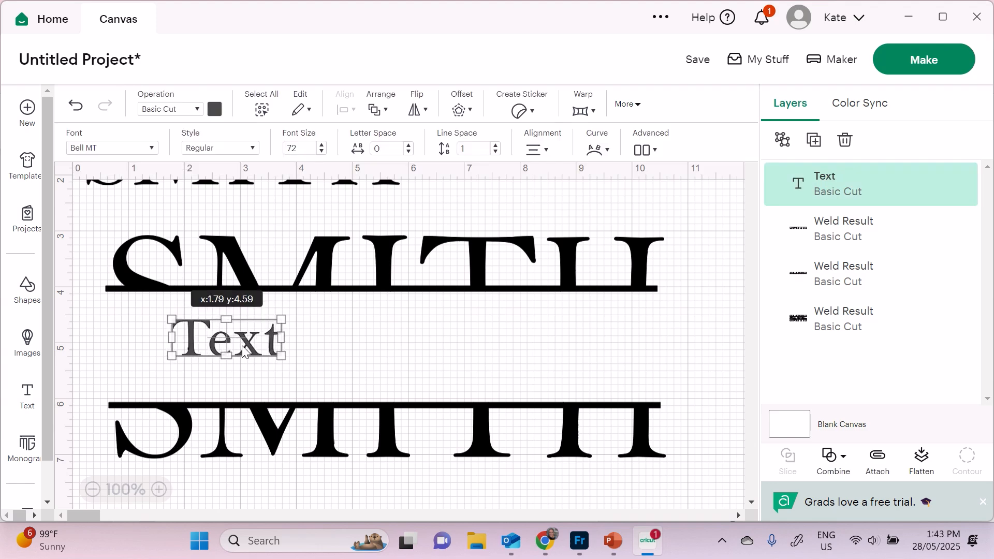
double_click(244, 345)
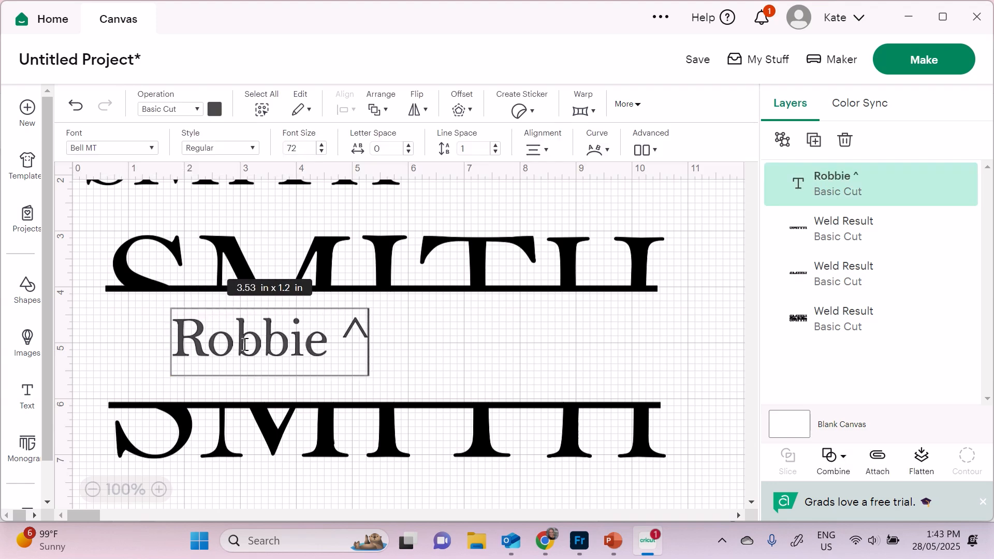
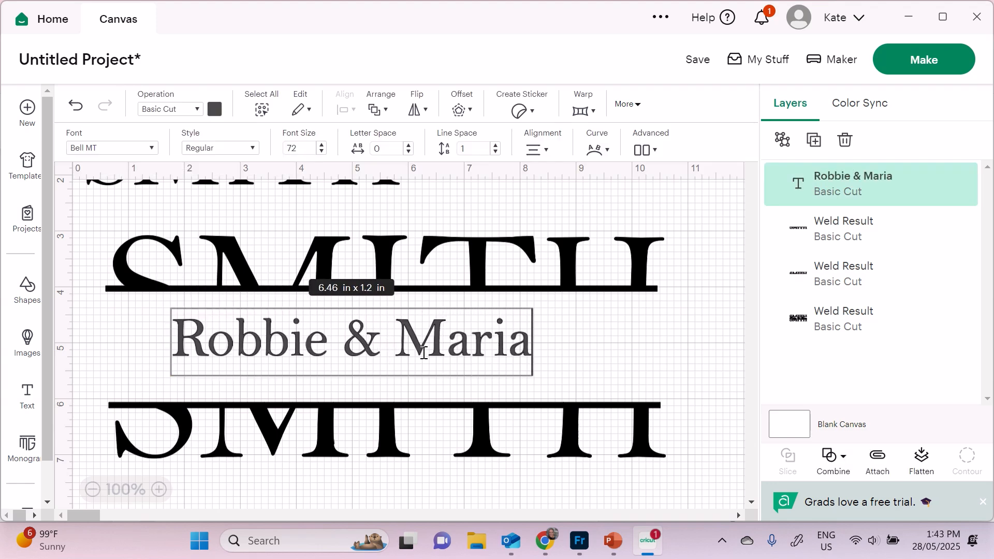
left_click(608, 348)
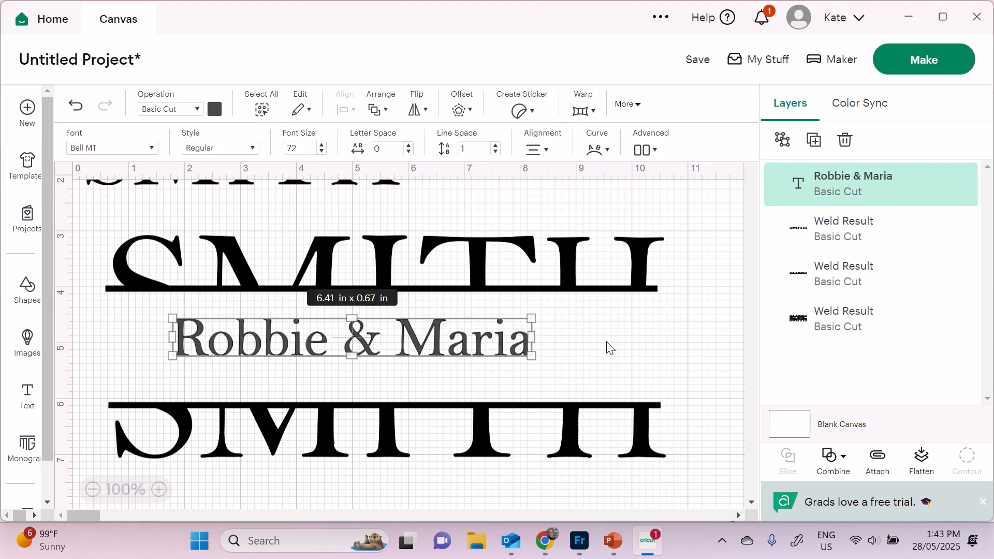
- Set the names to Edwardian Script ITC and shift them between the halves
left_click(98, 149)
double_click(142, 239)
type("edward")
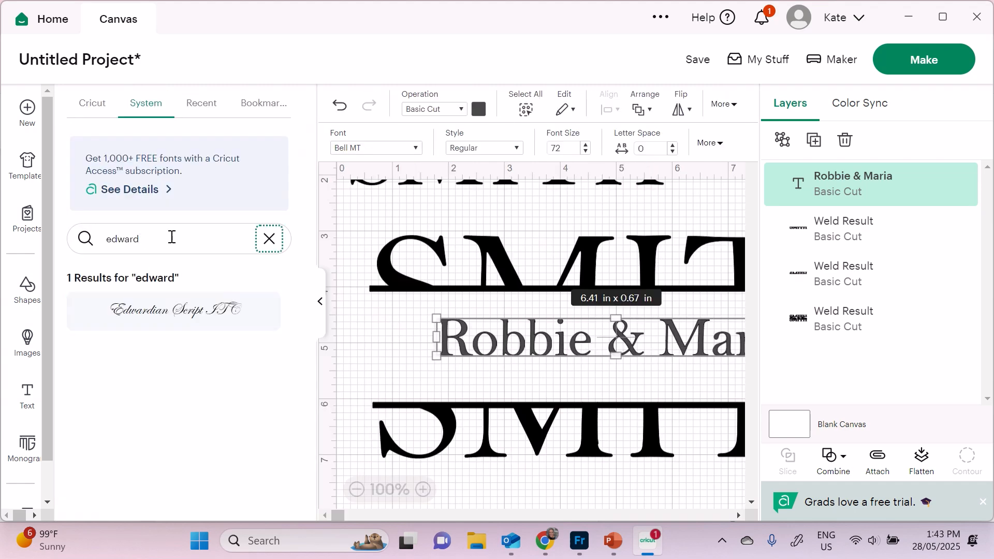
left_click(173, 310)
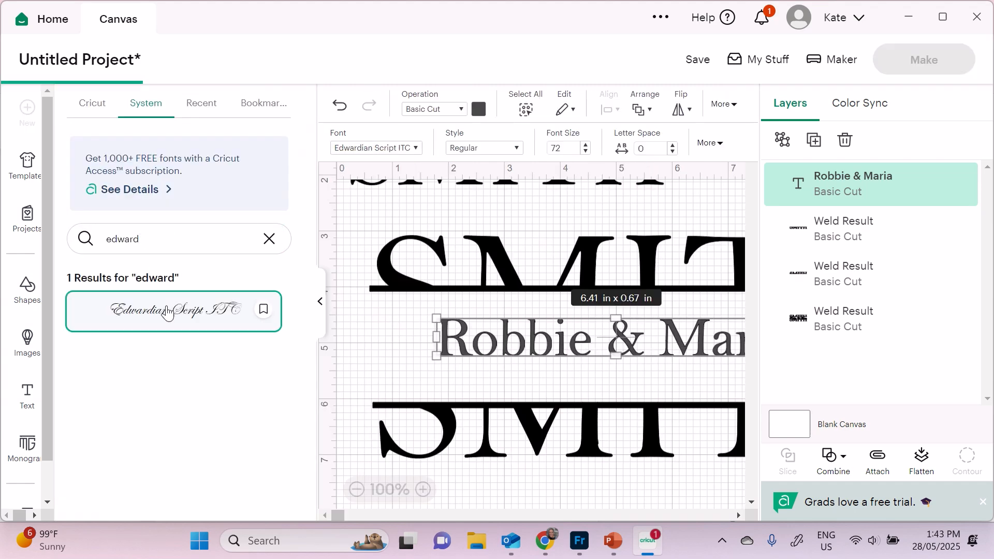
left_click(320, 302)
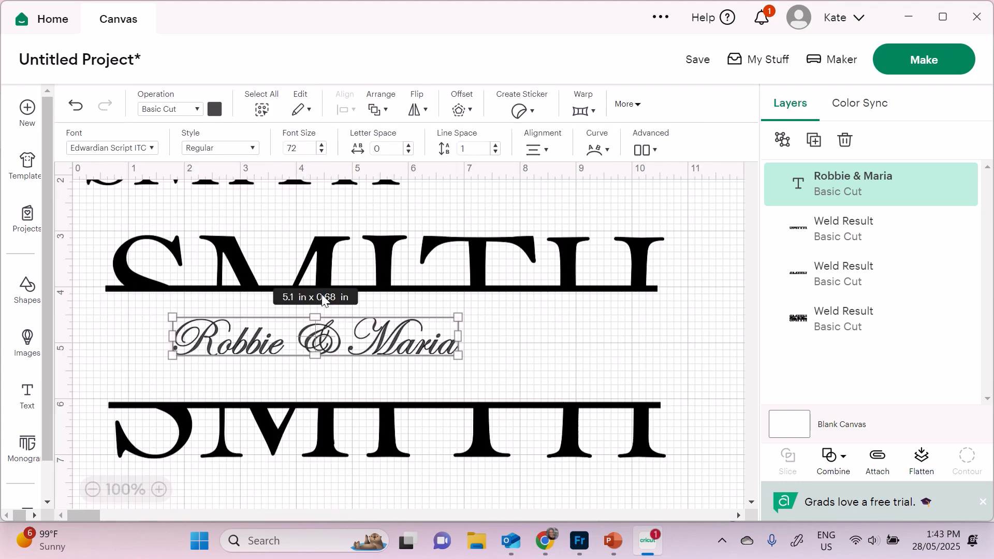
left_click_drag(396, 356, 348, 340)
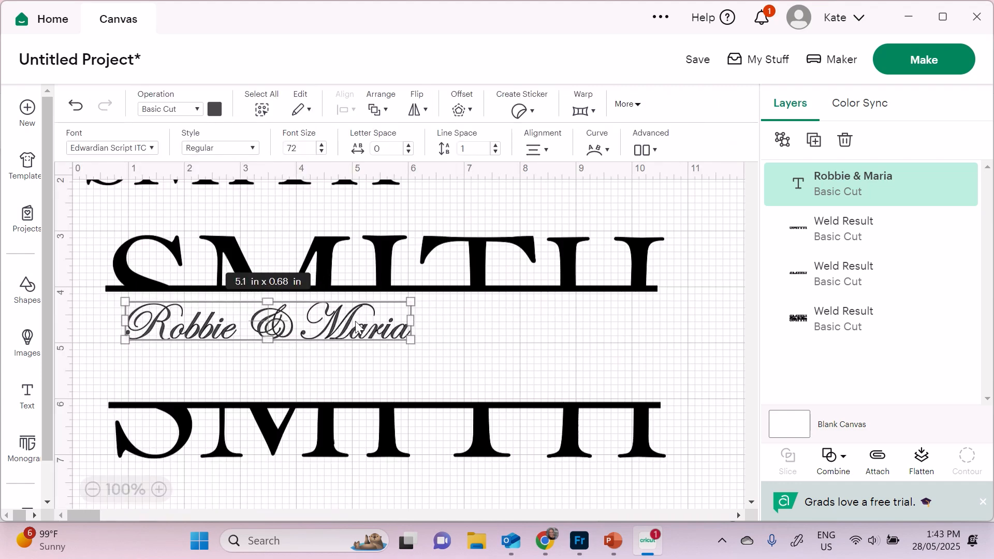
- Make the names 9.859 in wide and centre them horizontally with both SMITH halves
left_click(625, 105)
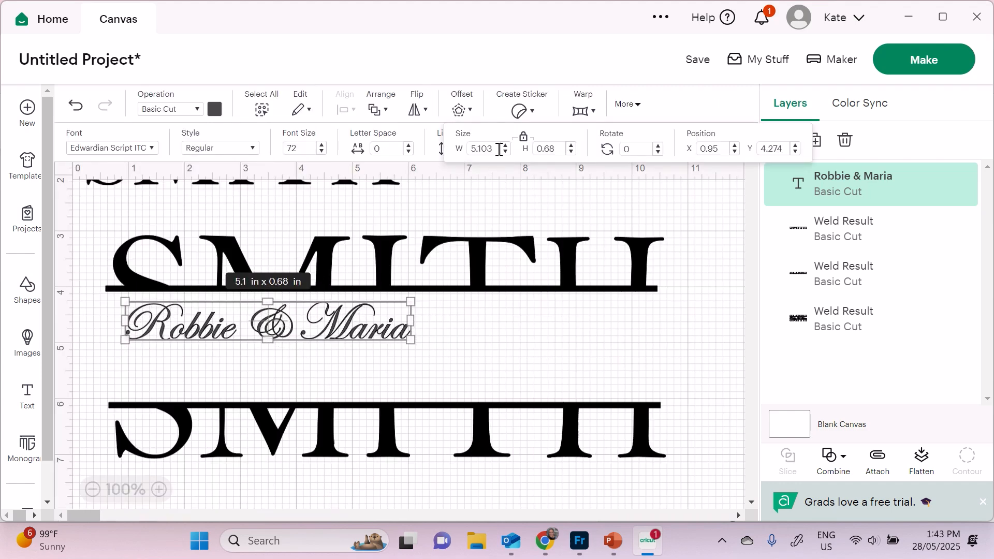
double_click(473, 149)
type("9.859")
key("Tab")
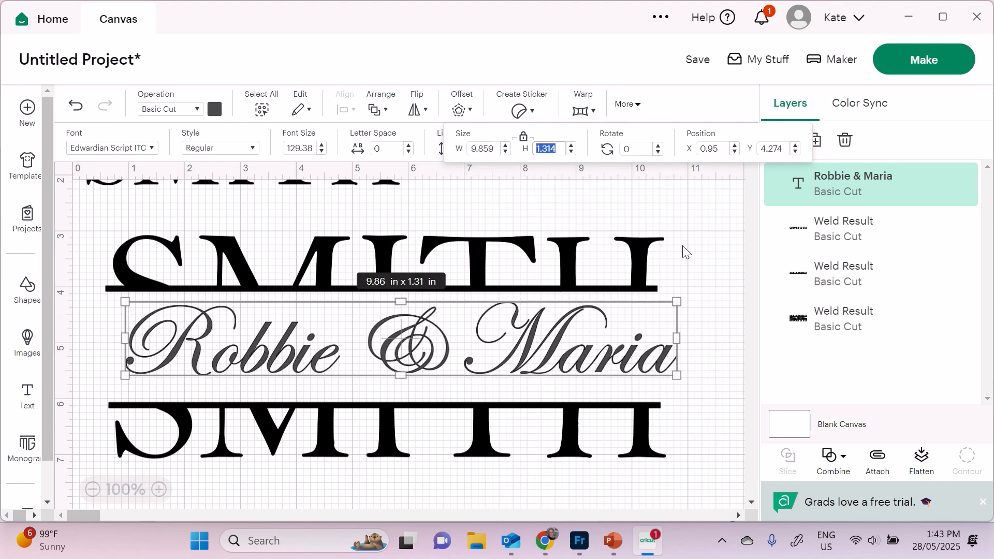
left_click_drag(708, 230, 305, 481)
left_click(345, 109)
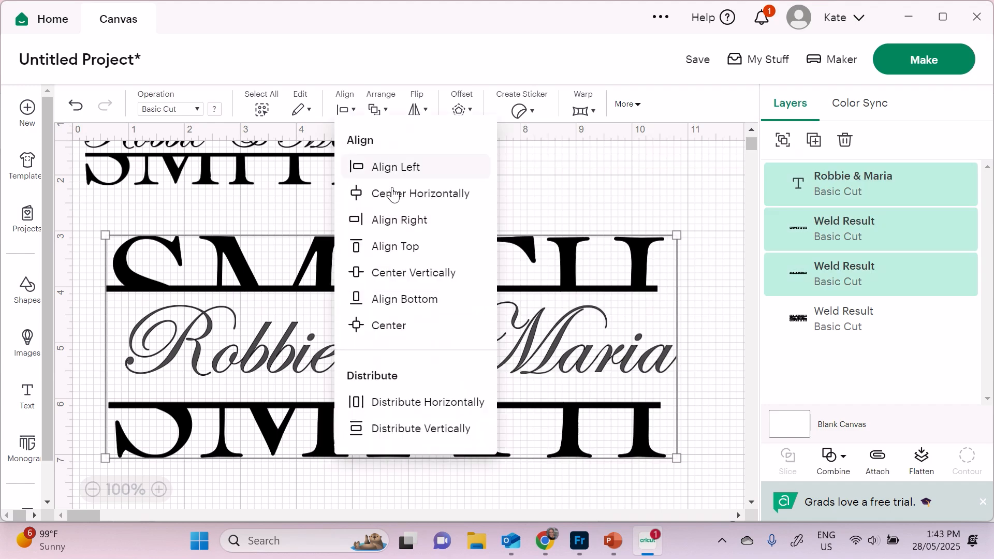
left_click(393, 194)
left_click(645, 191)
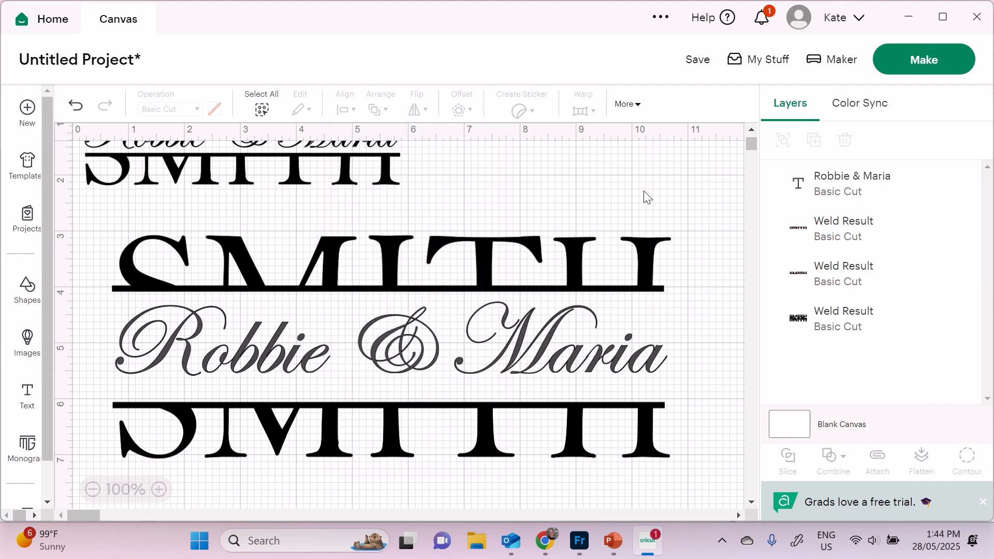
- Nudge the top SMITH half down and the bottom half up around the names, then select all three
mouse_move(505, 253)
left_mouse_down()
mouse_move(507, 264)
mouse_move(519, 262)
left_mouse_up()
left_click_drag(501, 419, 499, 402)
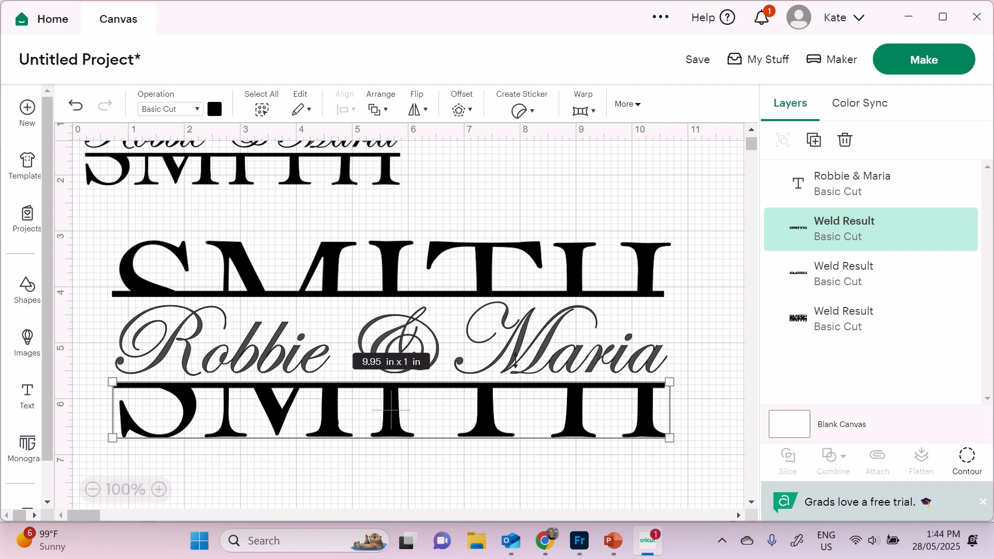
left_click(642, 203)
left_click_drag(693, 239, 512, 420)
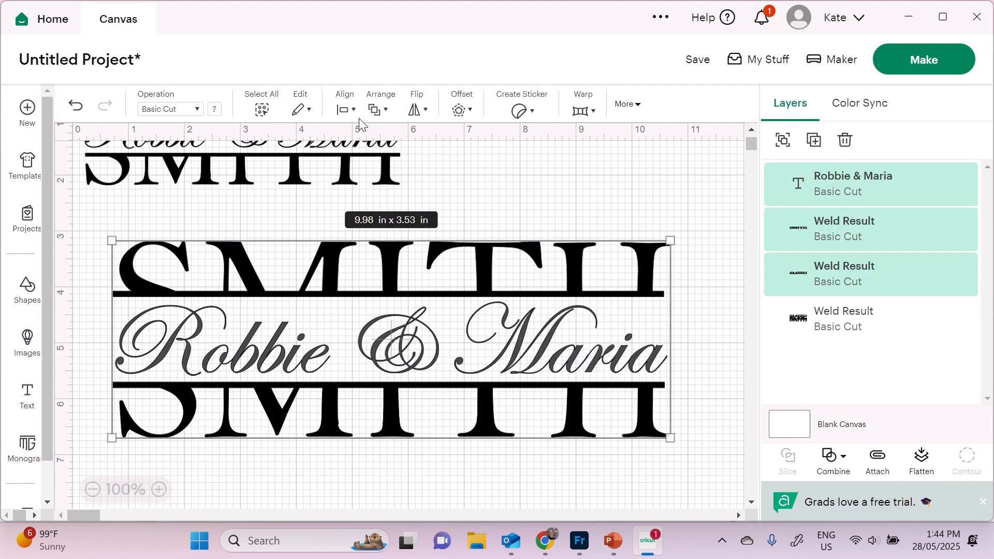
- Center the names and both SMITH halves horizontally and weld them into one piece
left_click(344, 110)
left_click(403, 199)
left_click(832, 458)
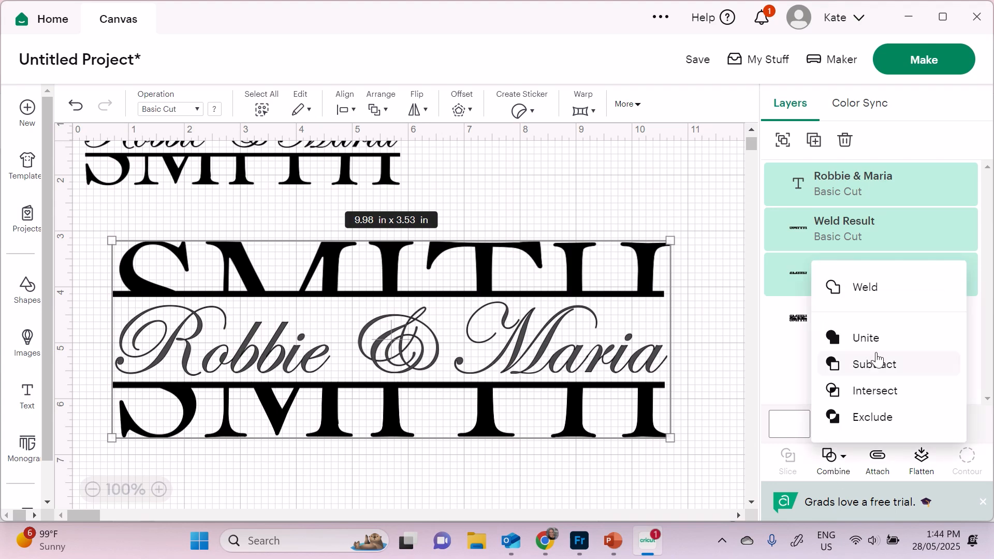
left_click(872, 286)
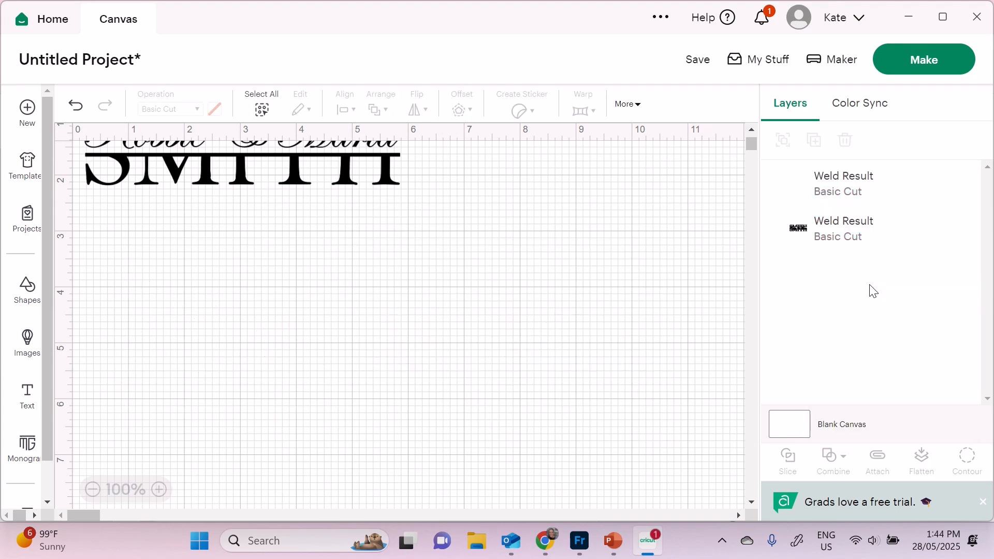
- Resize the welded design, then undo the resizing and welding
left_click_drag(672, 240, 647, 249)
left_click(538, 344)
left_click(440, 323)
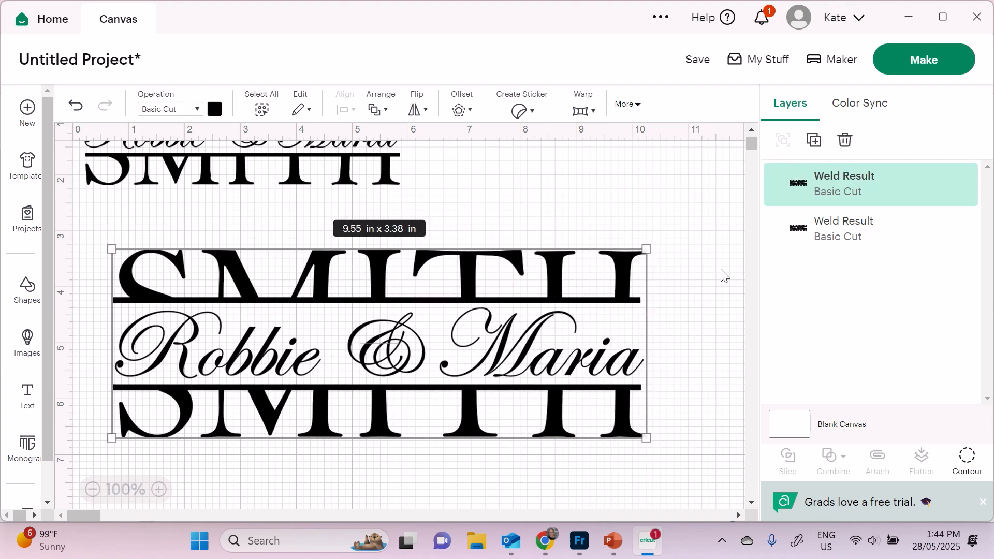
left_click(726, 277)
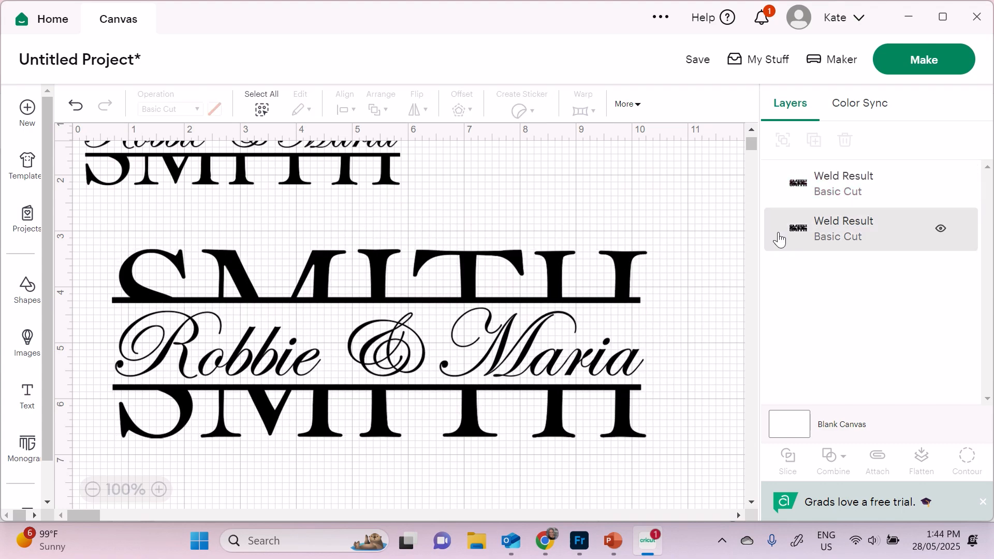
key("ctrl+z")
key("ctrl+z")
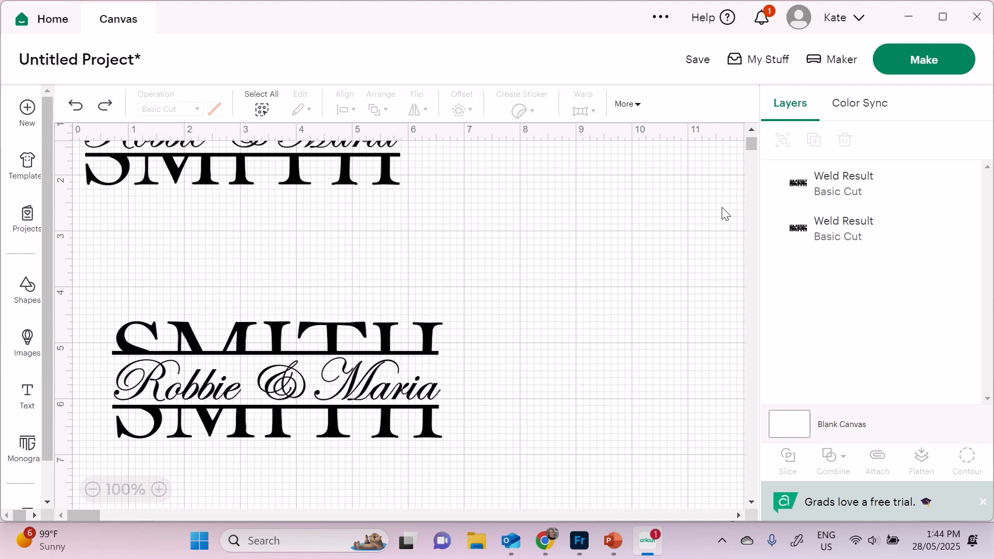
key("ctrl+z")
key("ctrl+z")
key("ctrl+z")
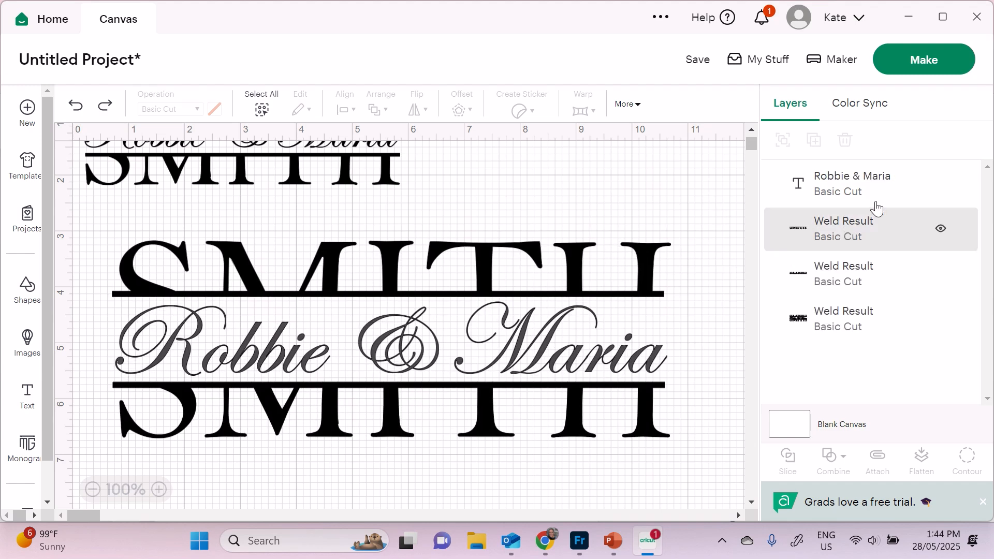
- Weld the two SMITH halves into a single piece
left_click(875, 200)
left_click(838, 239)
left_click(858, 284, "shift")
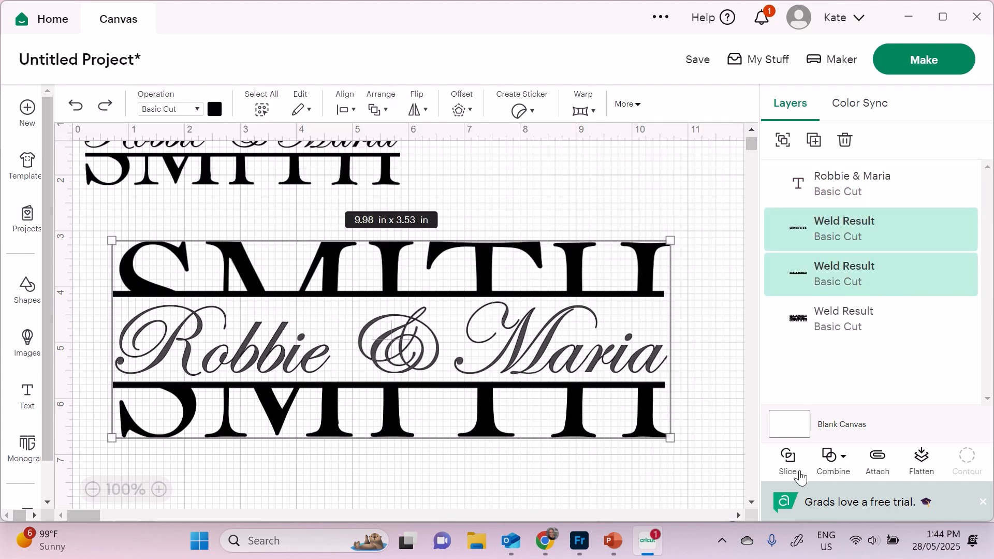
left_click(833, 458)
left_click(854, 288)
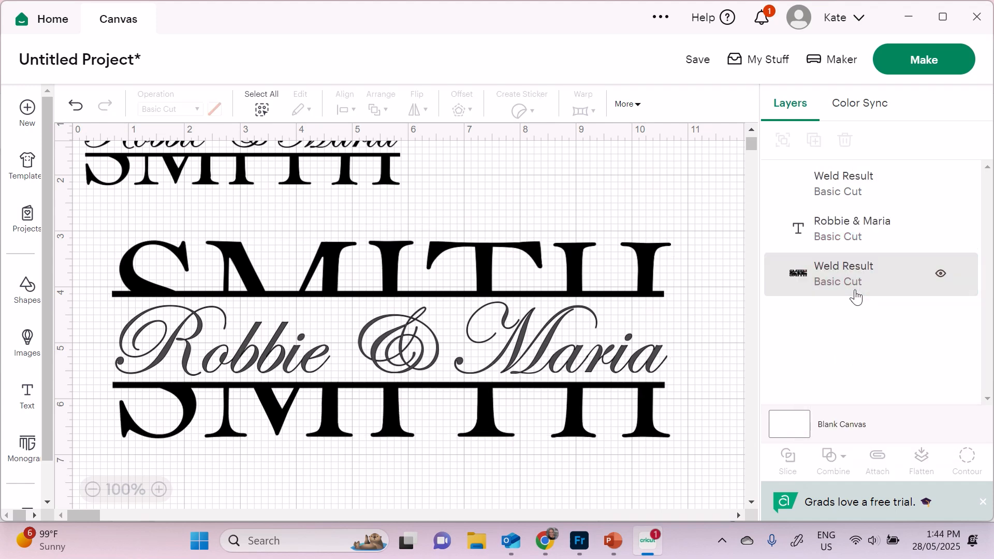
left_click(319, 253)
left_click(215, 109)
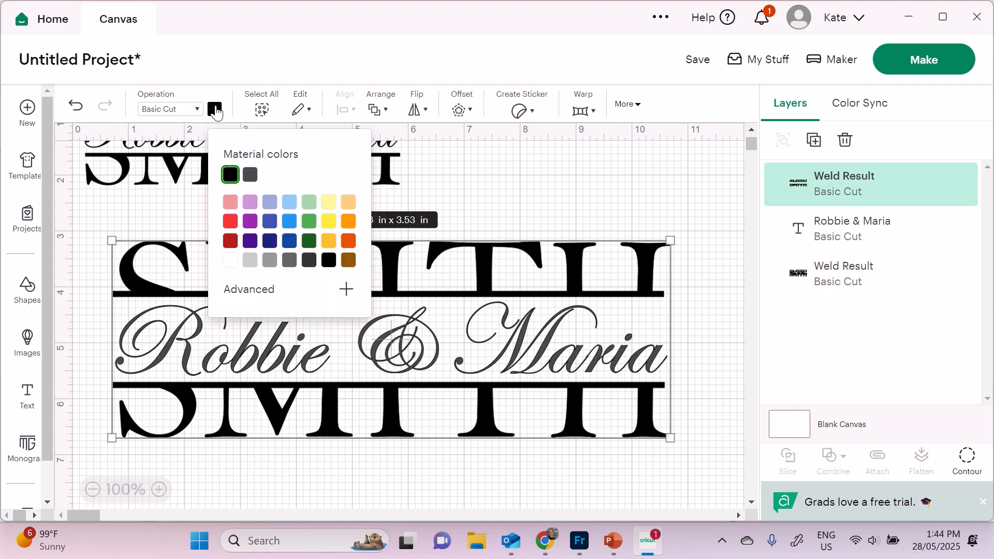
left_click(230, 222)
left_click(810, 239)
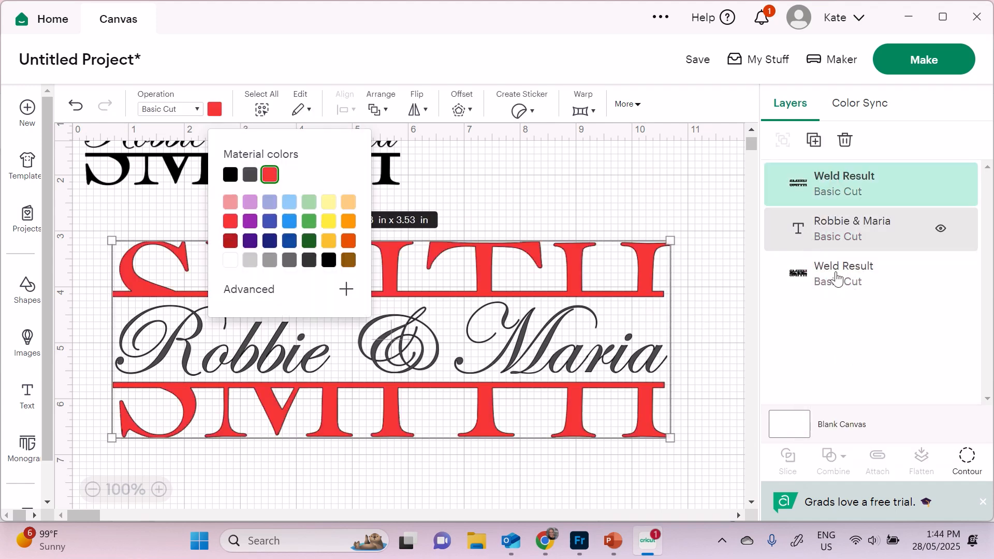
left_click(215, 108)
left_click(248, 224)
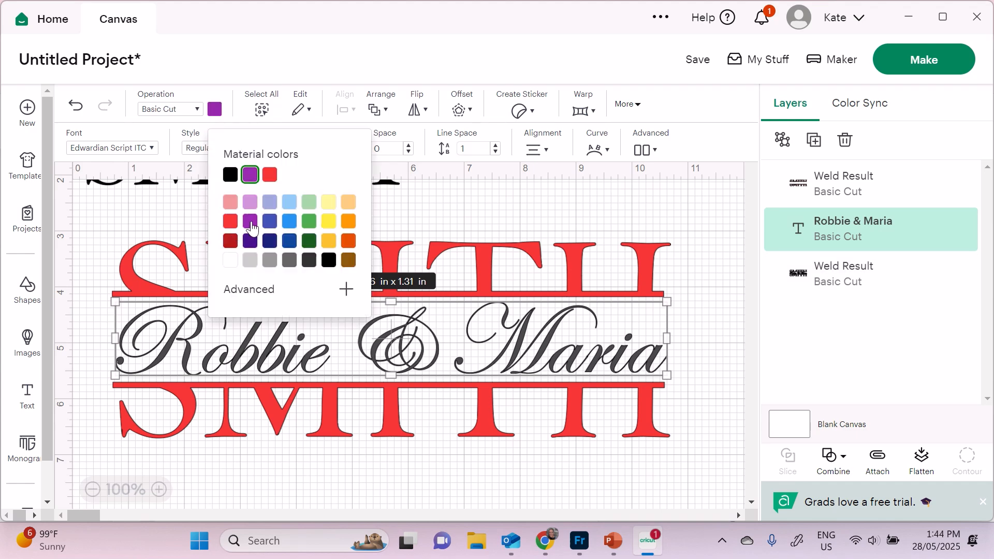
left_click(689, 247)
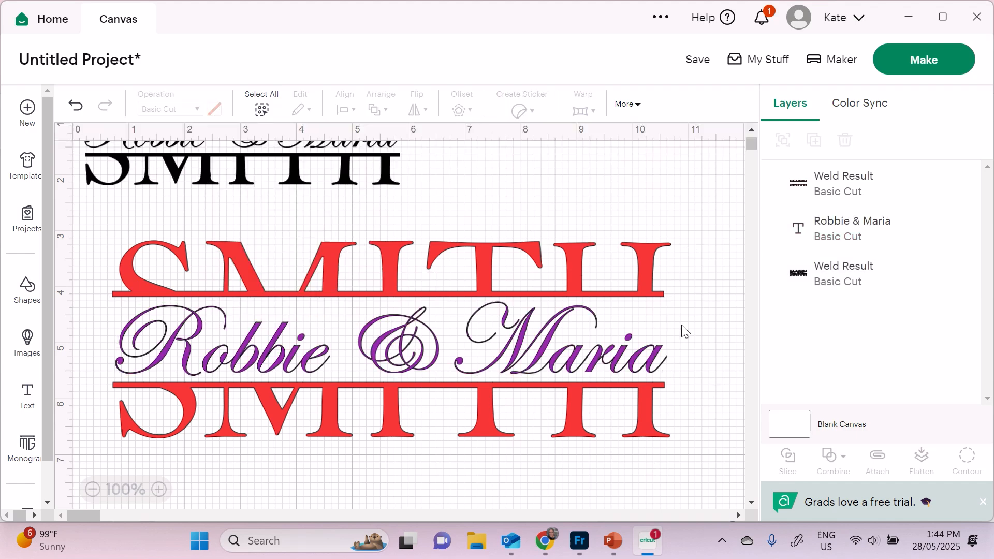
left_click_drag(696, 239, 455, 461)
left_click(830, 460)
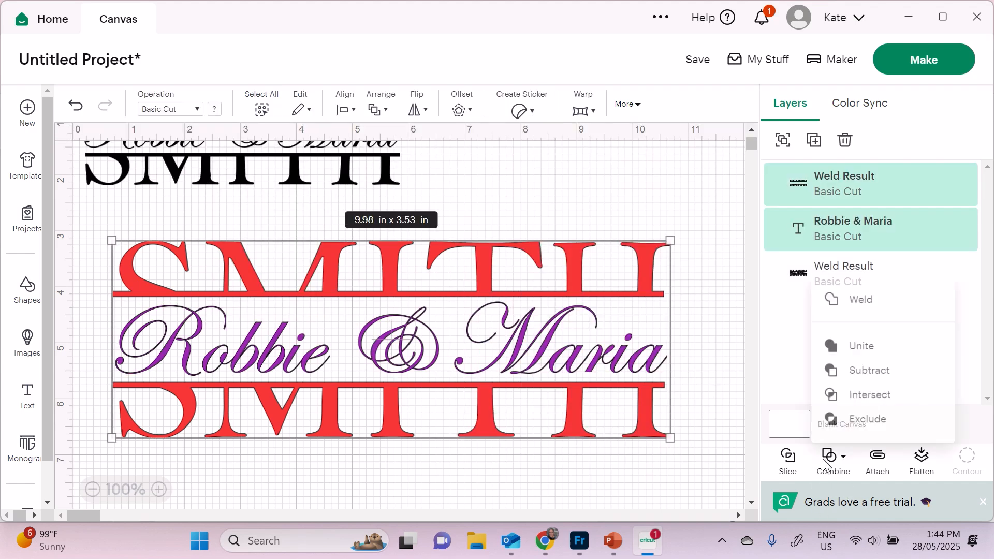
left_click(857, 298)
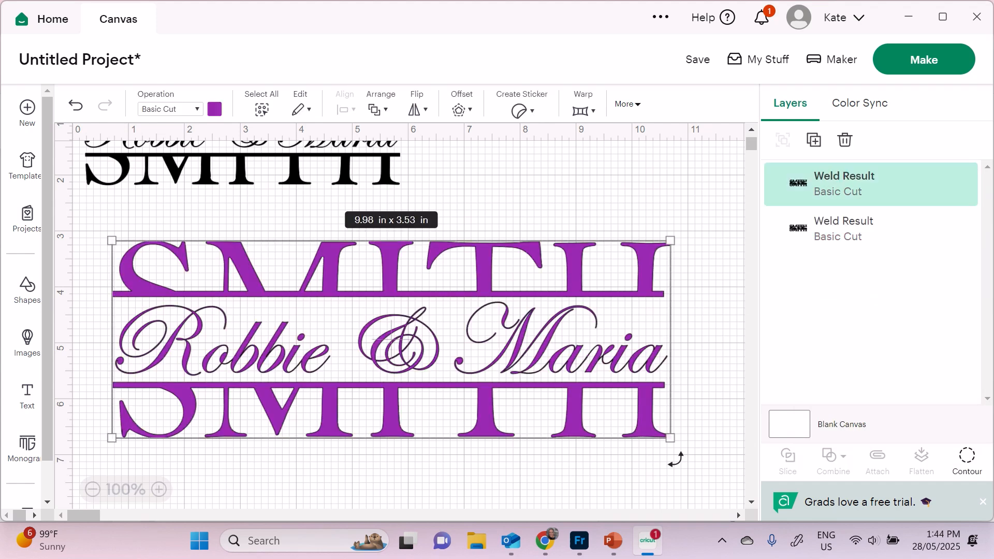
left_click_drag(669, 439, 607, 418)
left_click(686, 344)
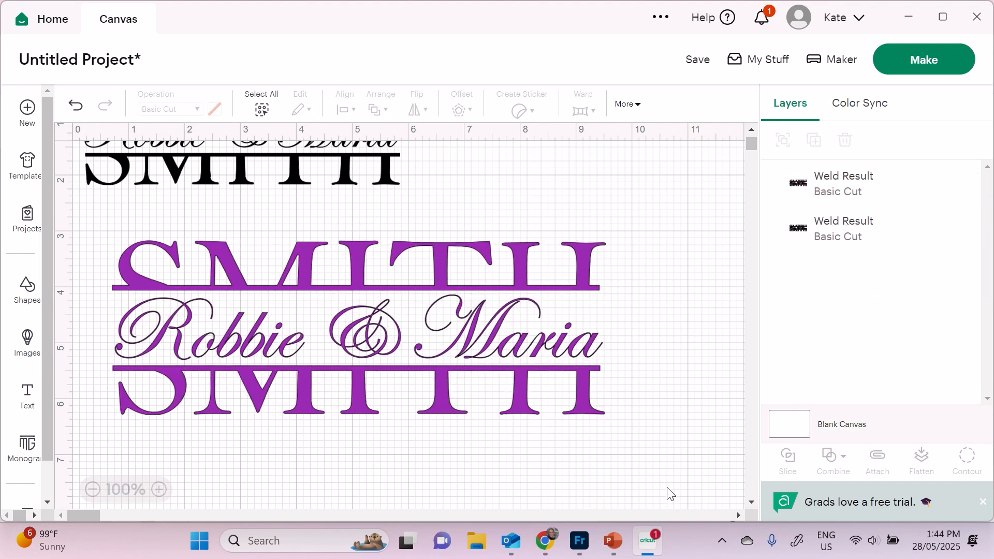
mouse_move(500, 5)
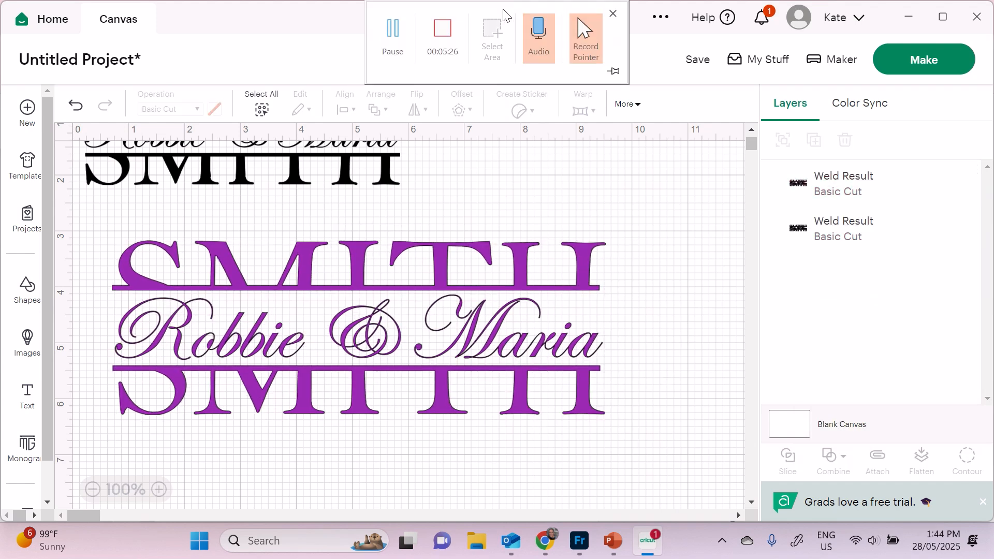
left_click(448, 33)
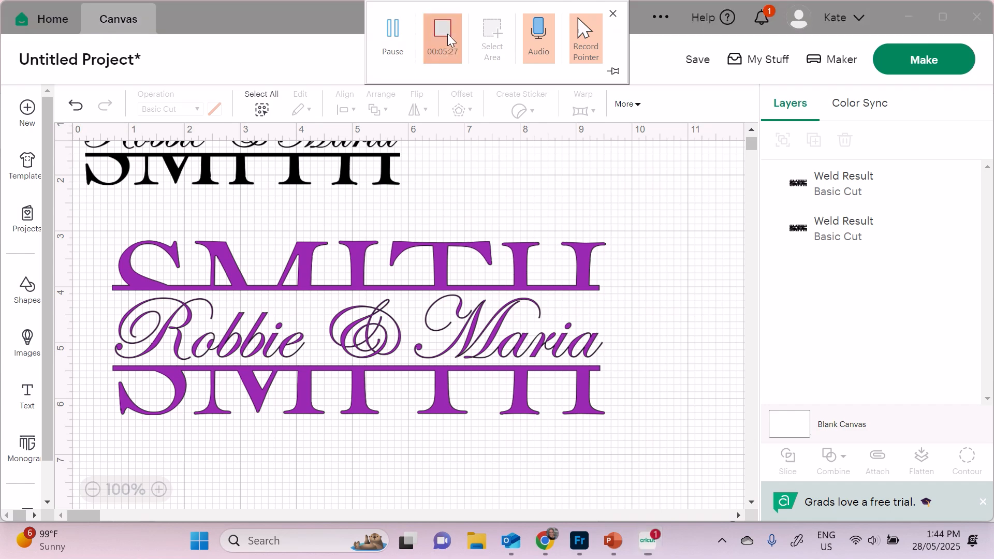